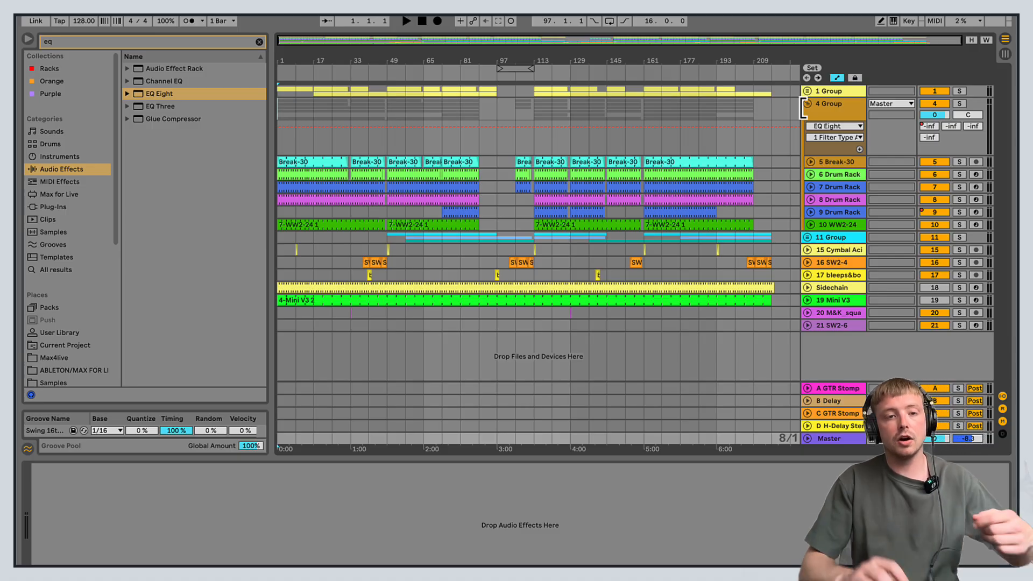
Step: Clear the browser search and show the contents of the Crate Audio - Sample folder
left_click(259, 42)
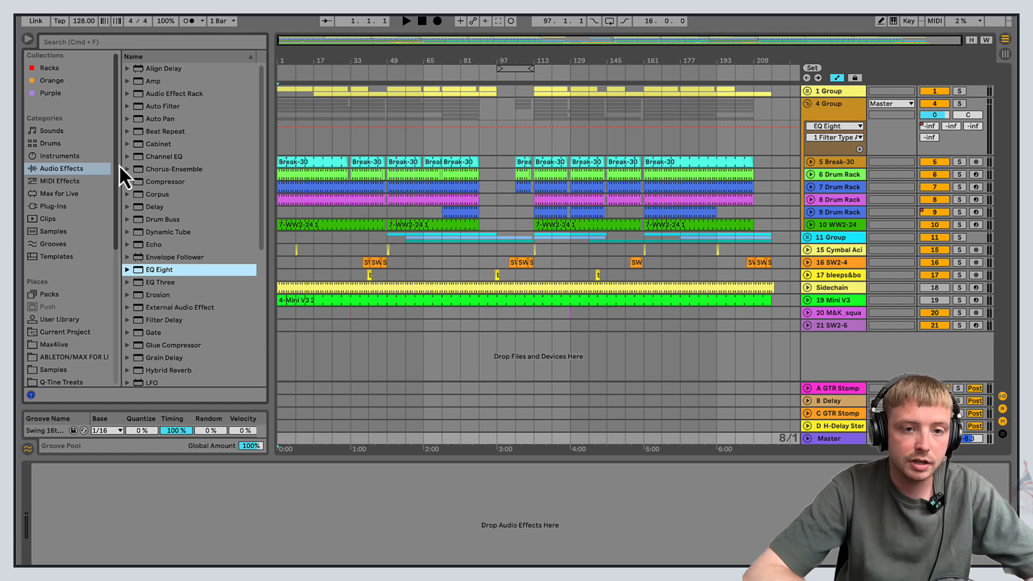
scroll(114, 183, "down", 6)
scroll(111, 321, "down", 3)
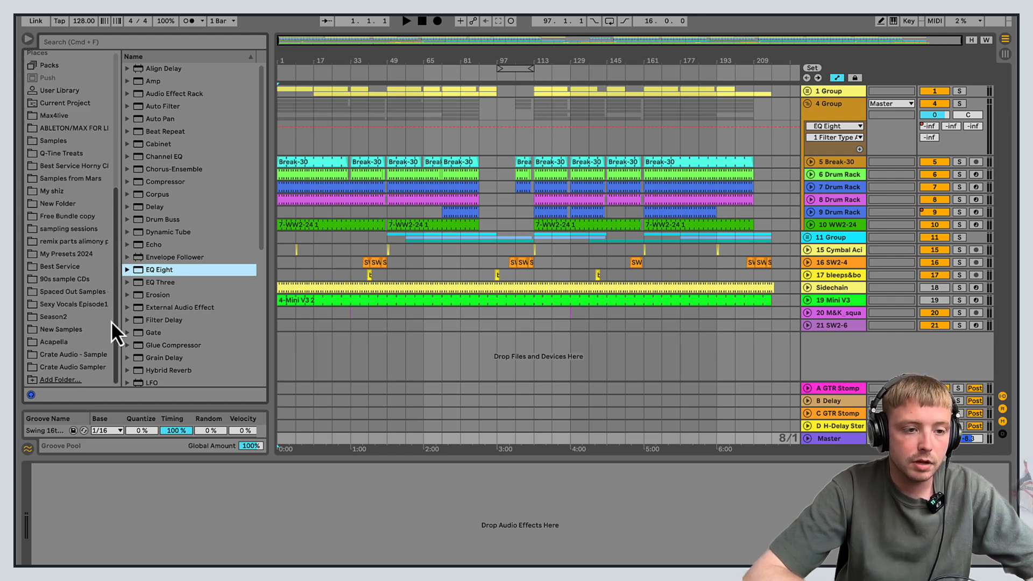
left_click(96, 355)
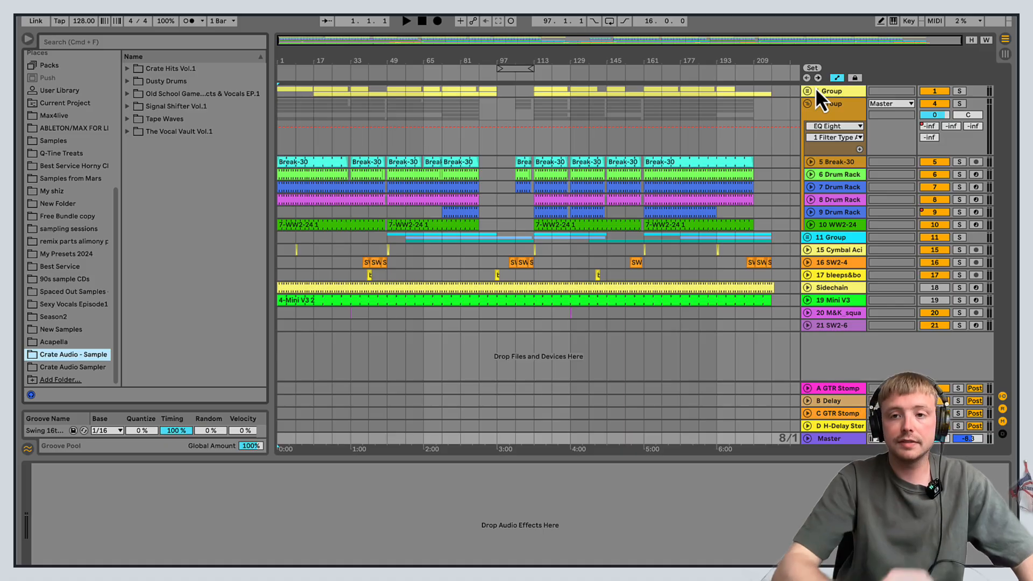
Step: Collapse the 4 Group track and play the arrangement from bar 97
left_click(807, 103)
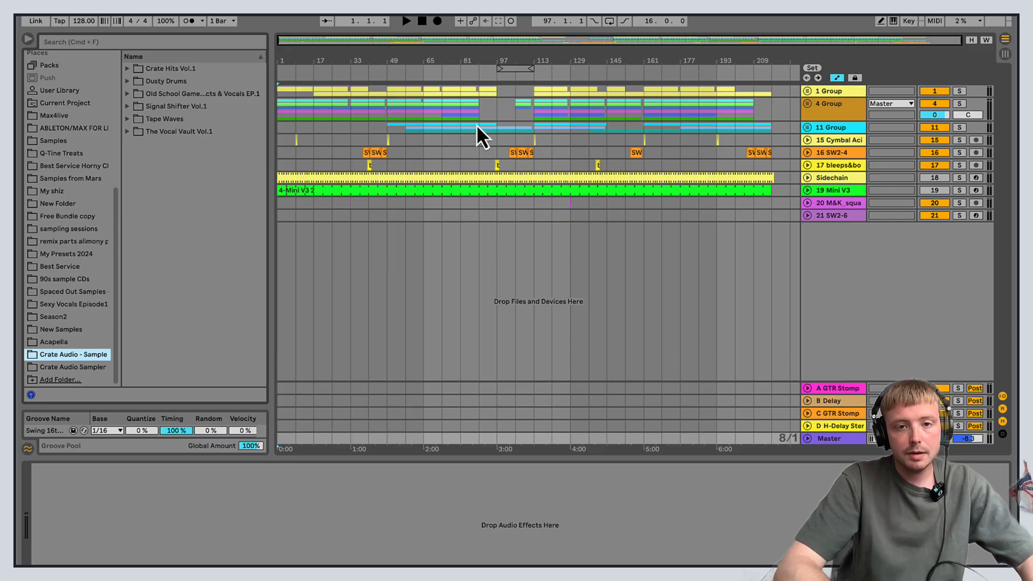
left_click(495, 112)
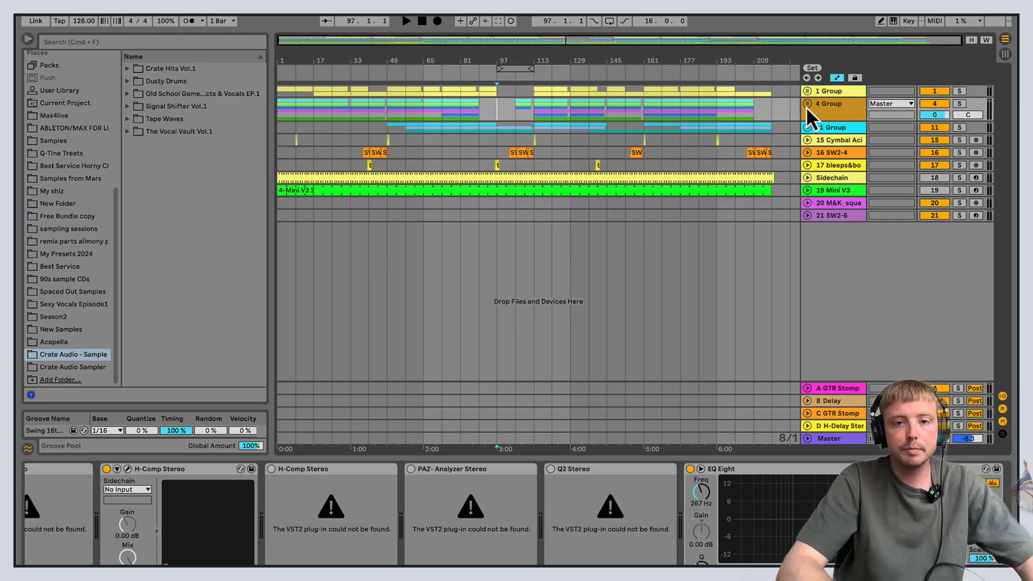
left_click(406, 20)
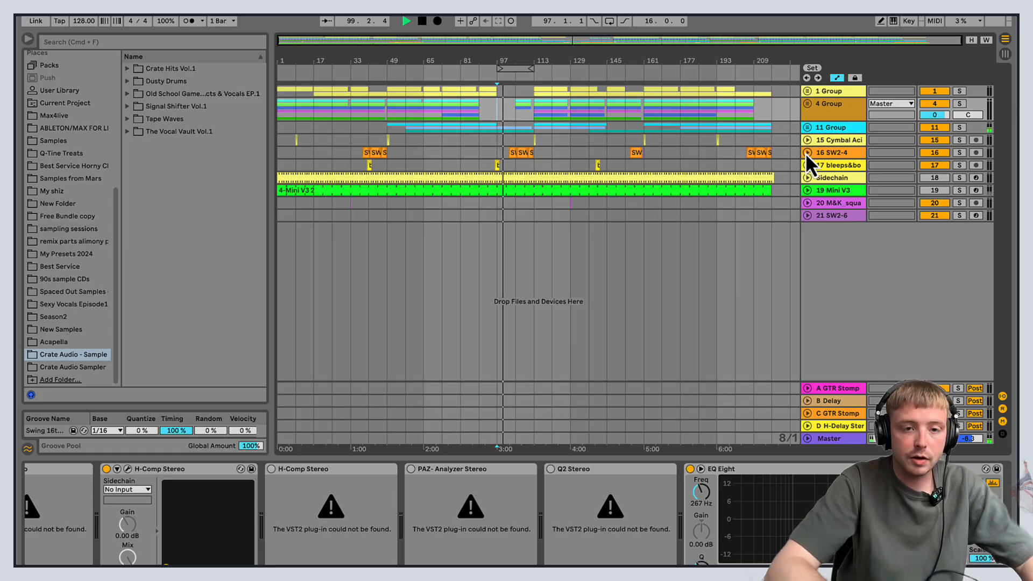
Step: Look at the subfolders of The Vocal Vault Vol.1 during playback and close the folder again
left_click(128, 132)
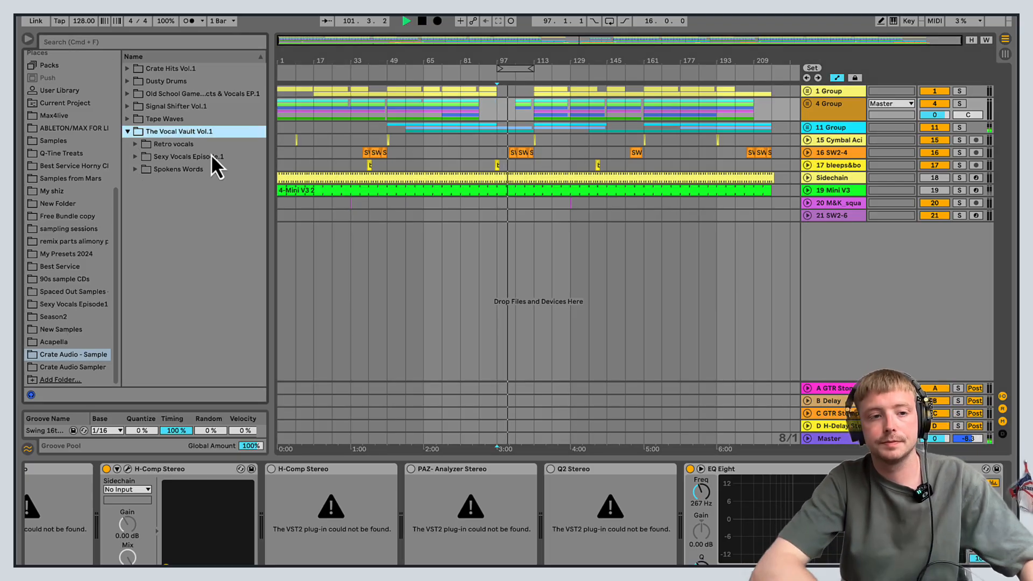
left_click(128, 133)
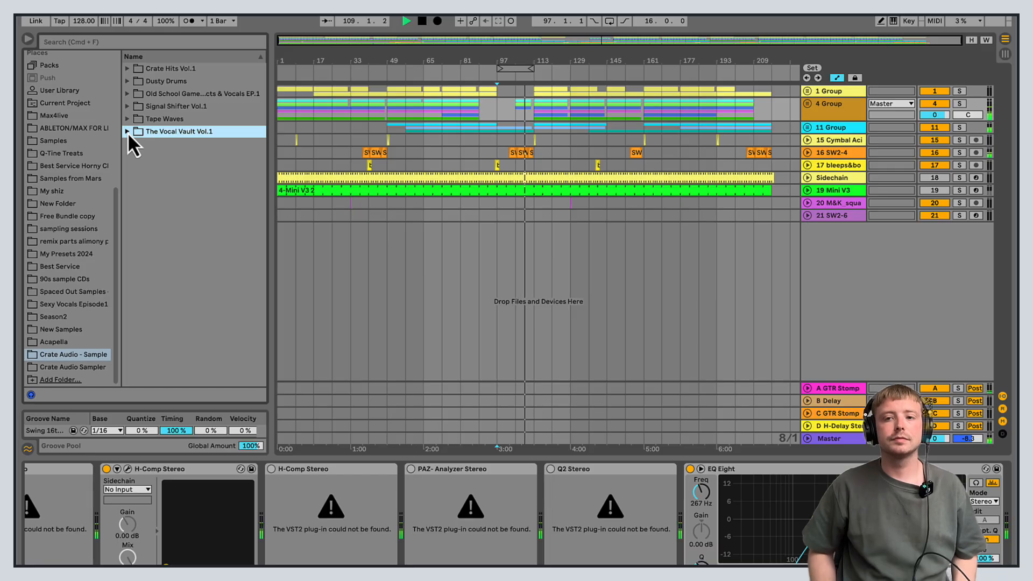
left_click(807, 140)
left_click(807, 139)
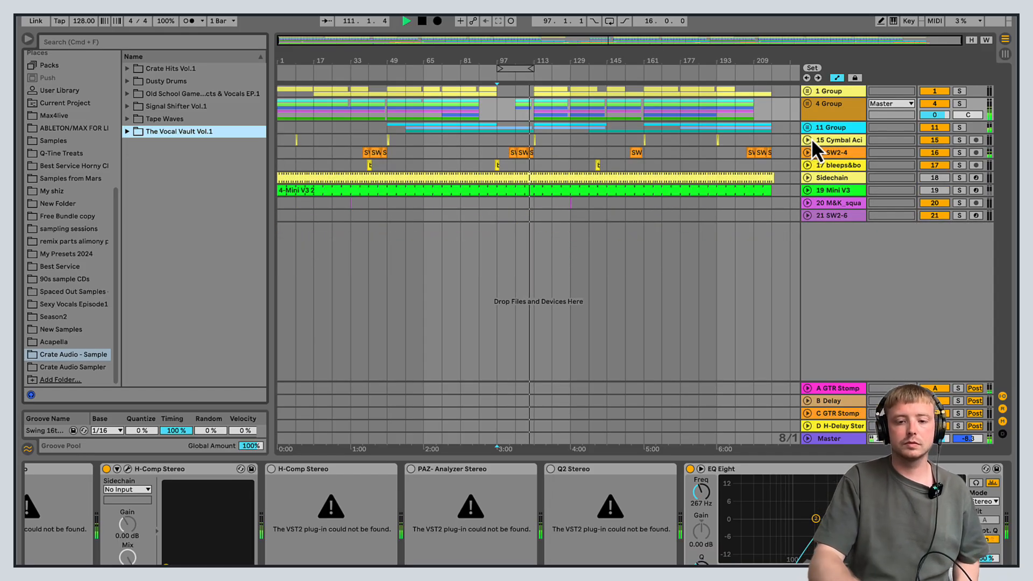
Step: View the 11 Group's devices and unfold track 15 Cymbal to view its effects
left_click(836, 127)
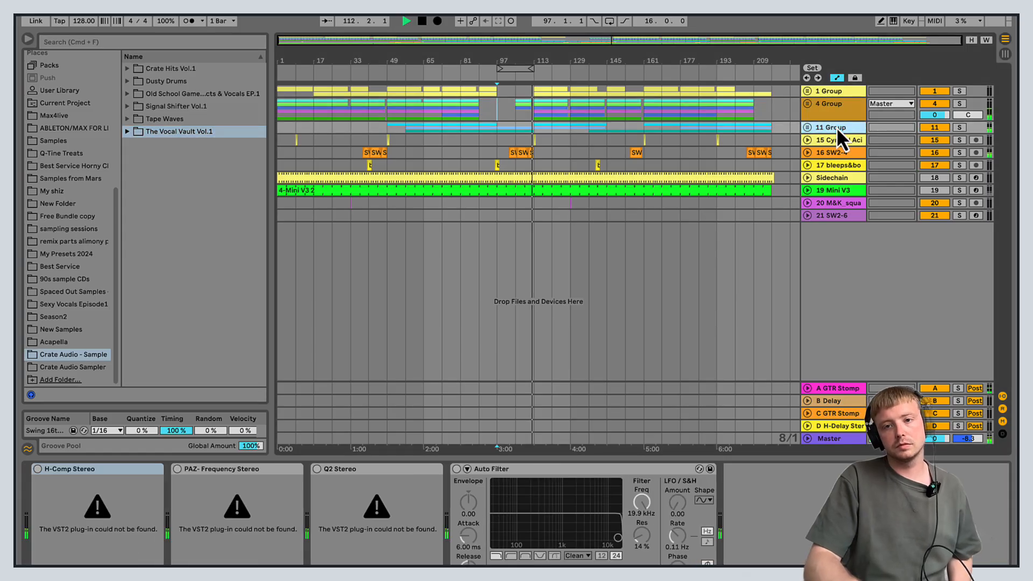
left_click(809, 141)
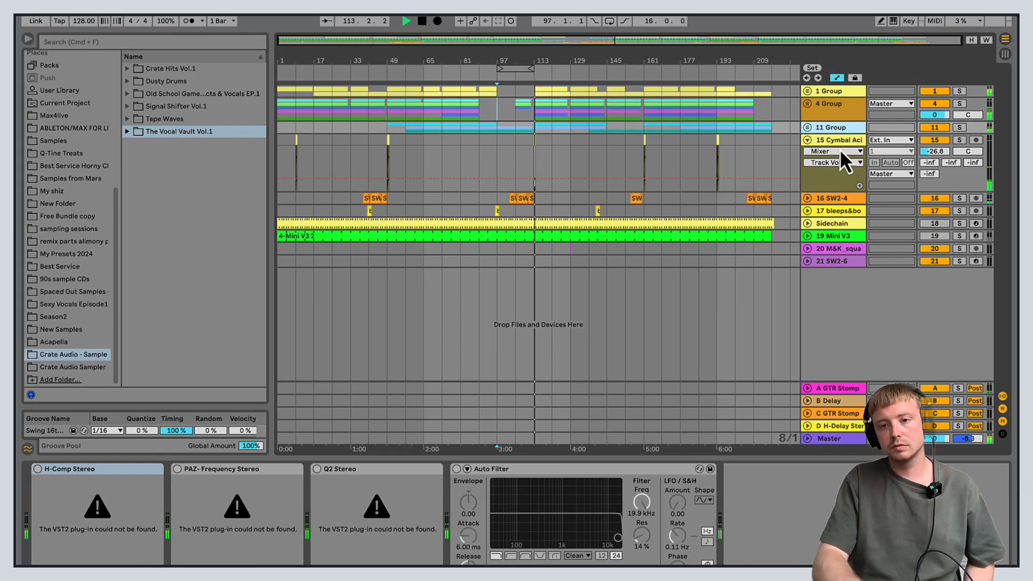
left_click(842, 140)
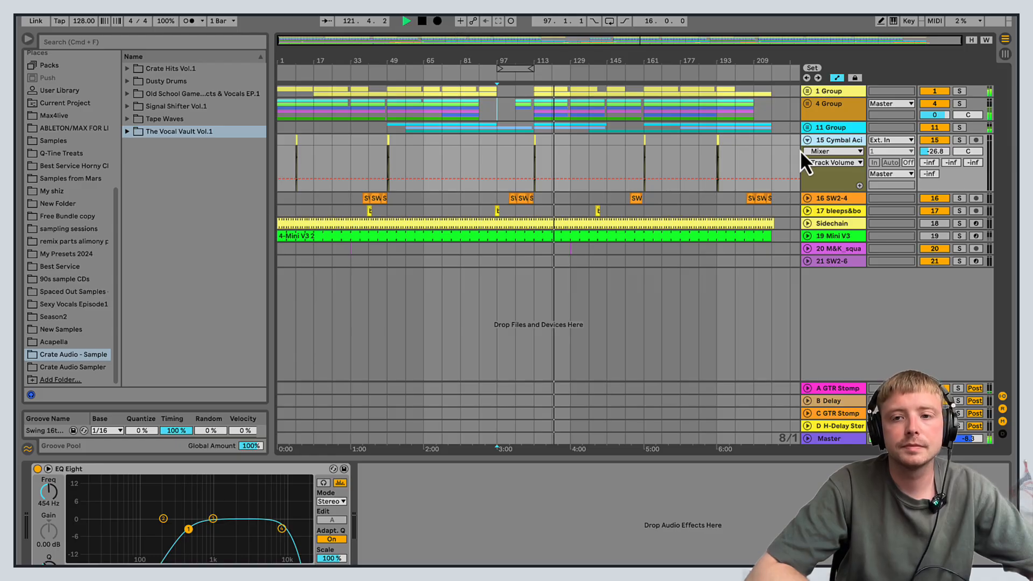
Step: Expand the 11 Group to view the Blue2 track's device chain, and stop playback
left_click(807, 127)
left_click(846, 174)
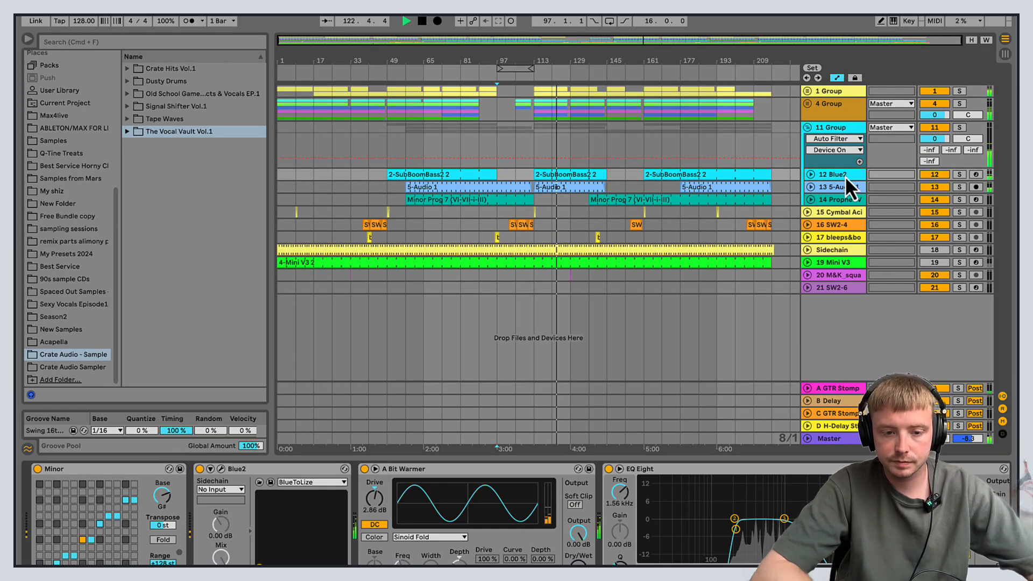
left_click(422, 22)
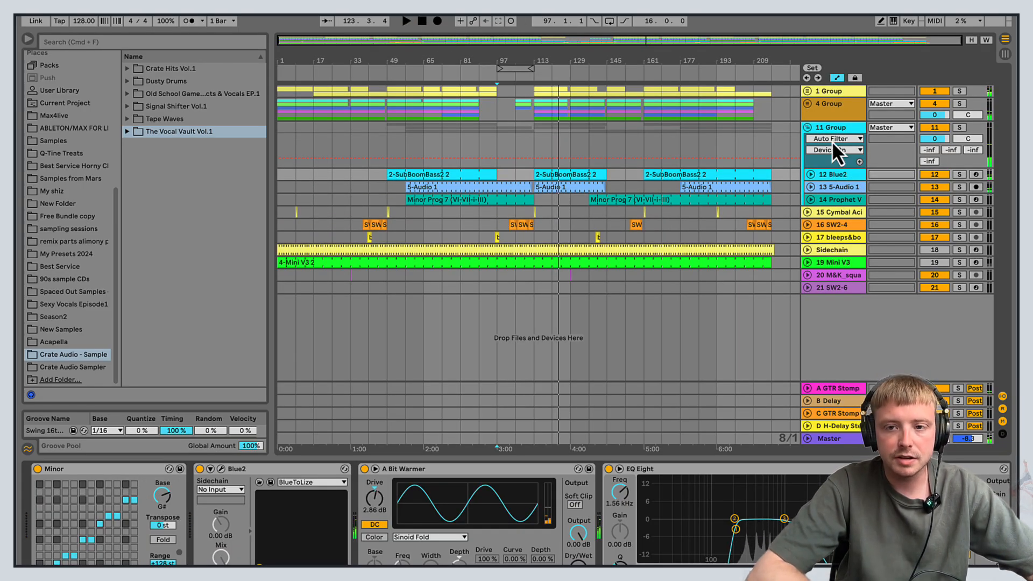
left_click(807, 104)
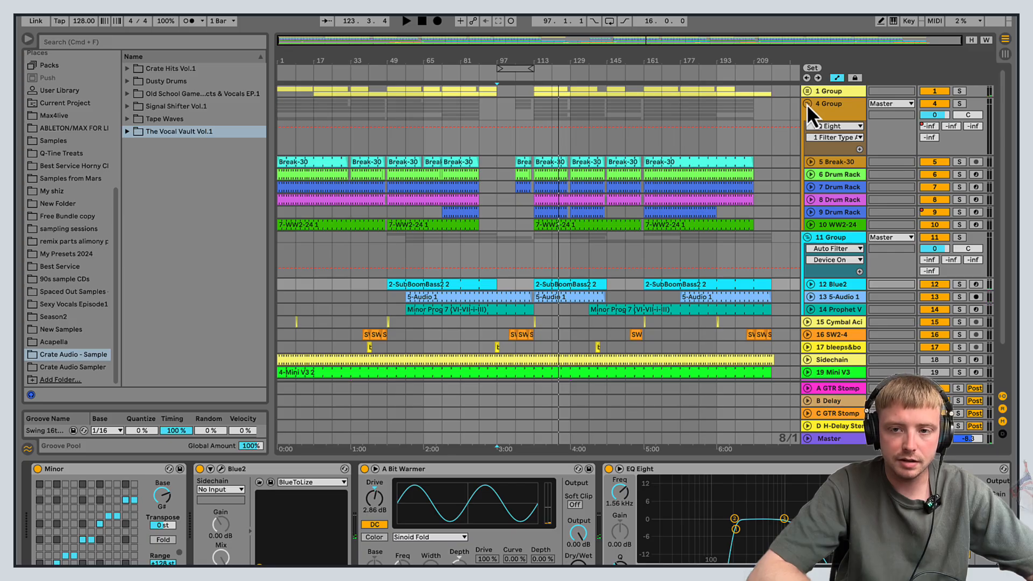
left_click(807, 105)
left_click(807, 127)
left_click(828, 110)
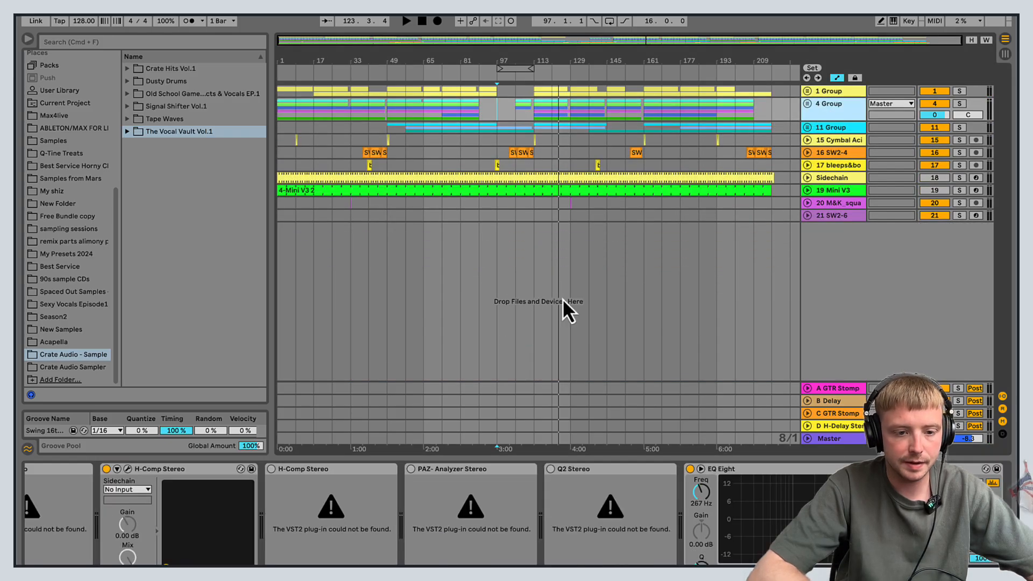
Step: Expand the 4 Group to show its break and drum rack tracks
left_click(807, 104)
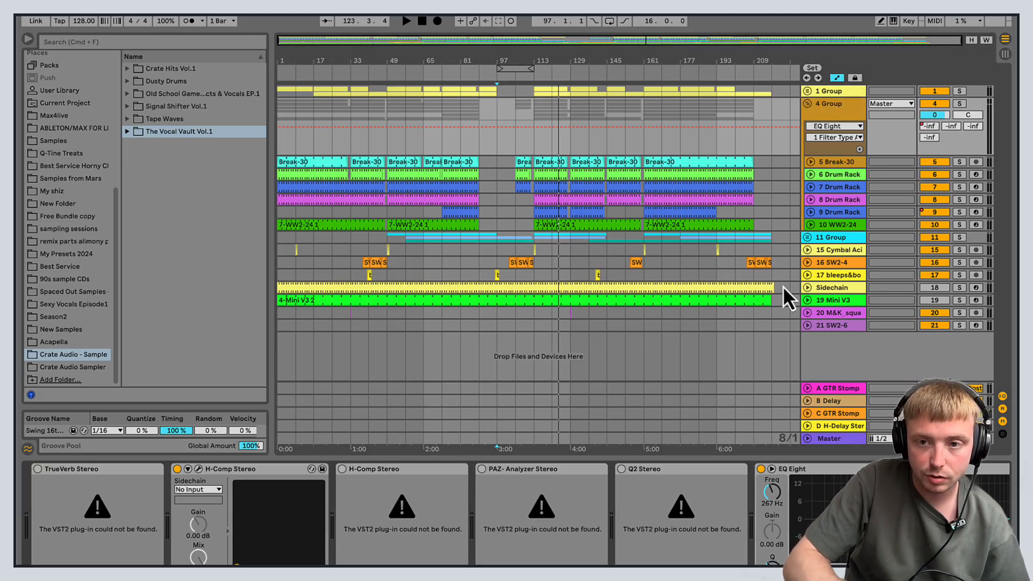
left_click(807, 104)
left_click(807, 104)
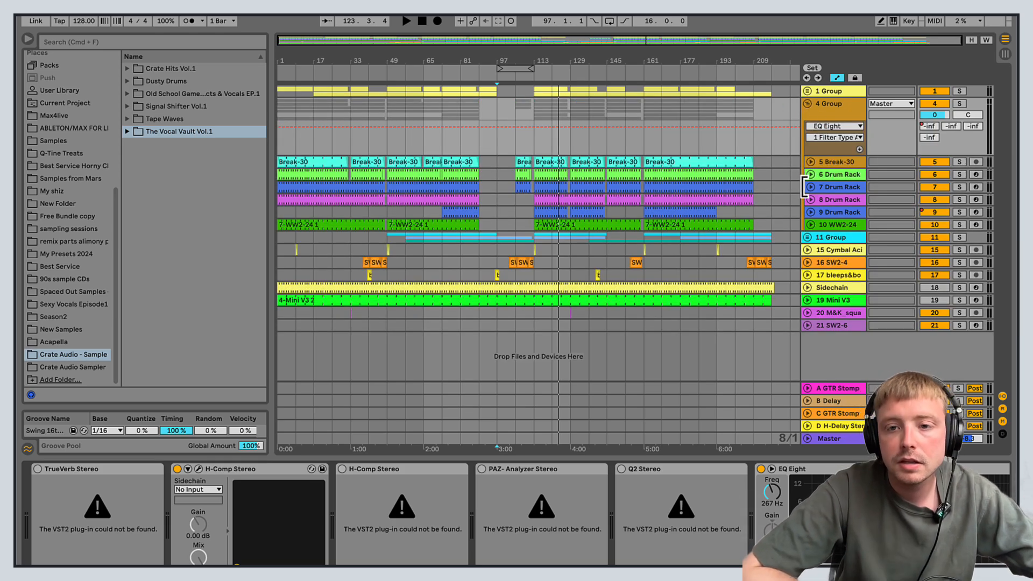
Step: View the SW2-4 track's effects at bar 102 and expand the Spokens Words folder inside The Vocal Vault Vol.1
left_click(509, 263)
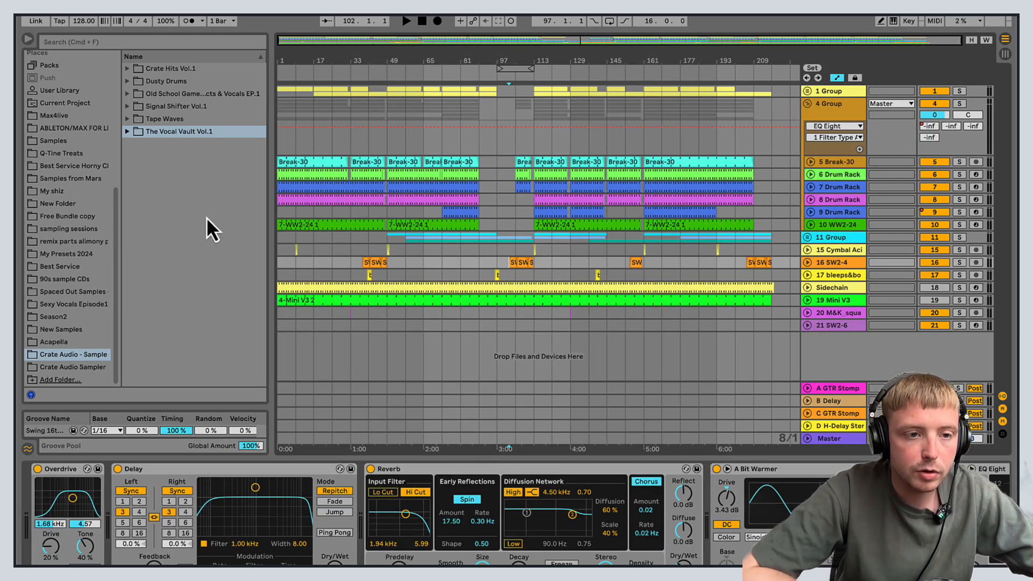
left_click(128, 132)
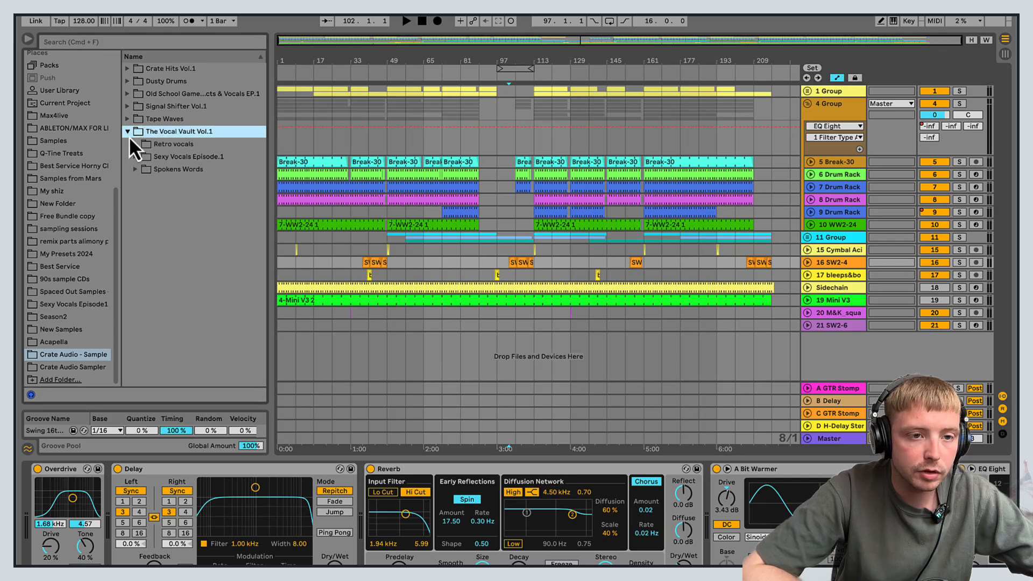
left_click(135, 169)
mouse_move(262, 128)
left_mouse_down()
mouse_move(256, 359)
mouse_move(274, 121)
left_mouse_up()
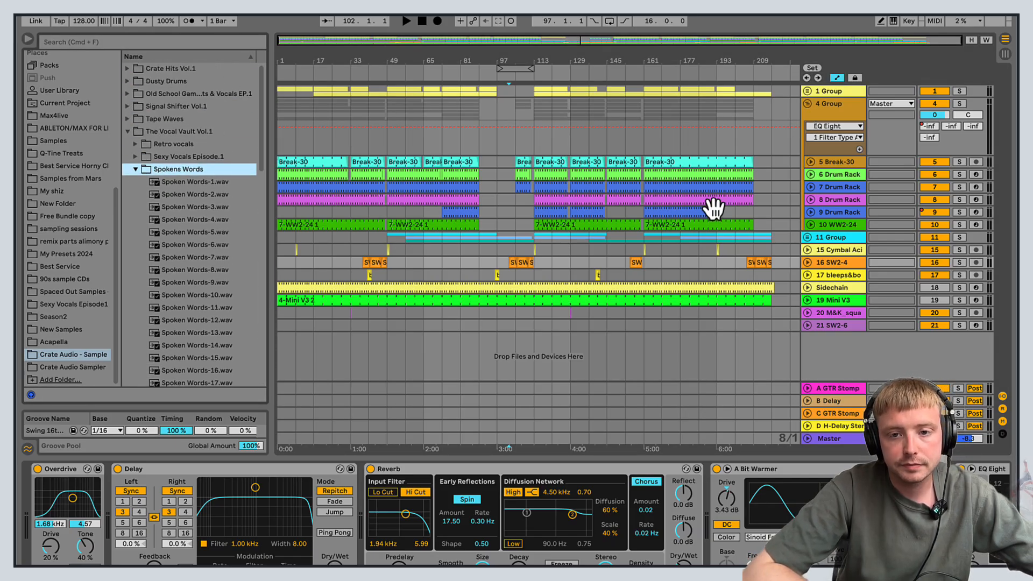
Step: Unfold track 16 SW2-4 and select its spoken word clip starting at bar 105
left_click(625, 262)
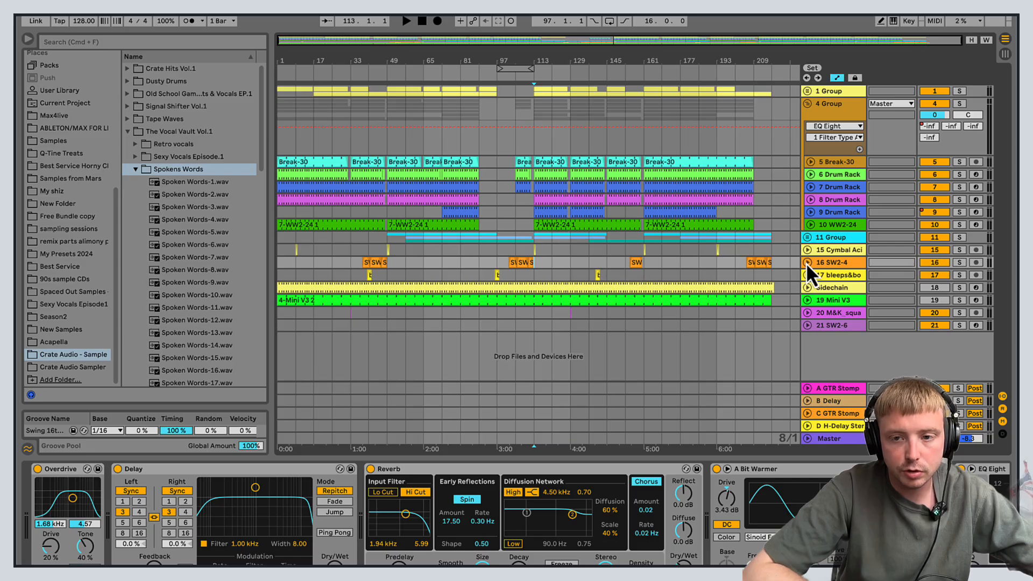
left_click(807, 263)
left_click(520, 275)
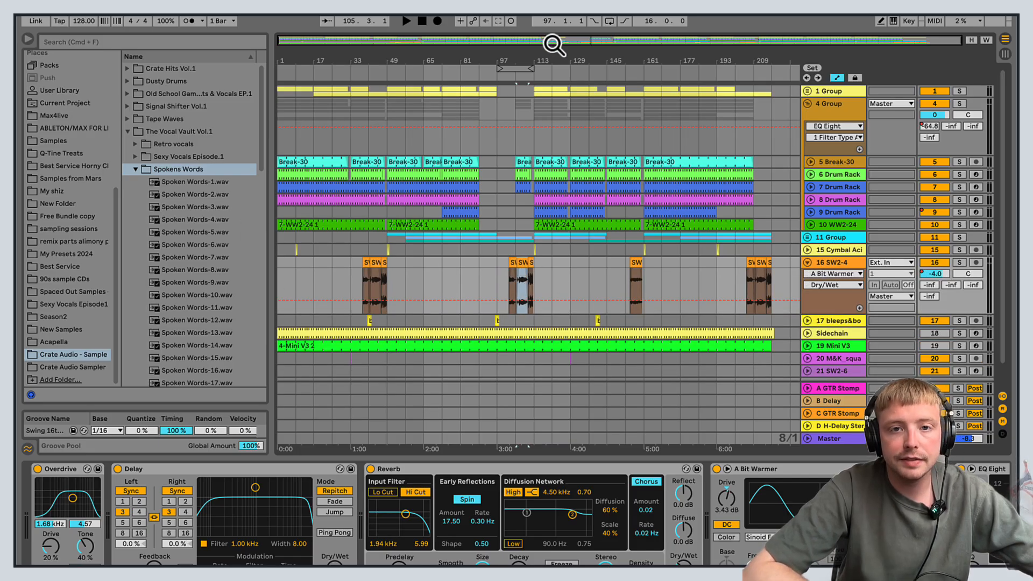
Step: View the Break-30 track's effects inside the 4 Group, and solo and unsolo the track
left_click(807, 105)
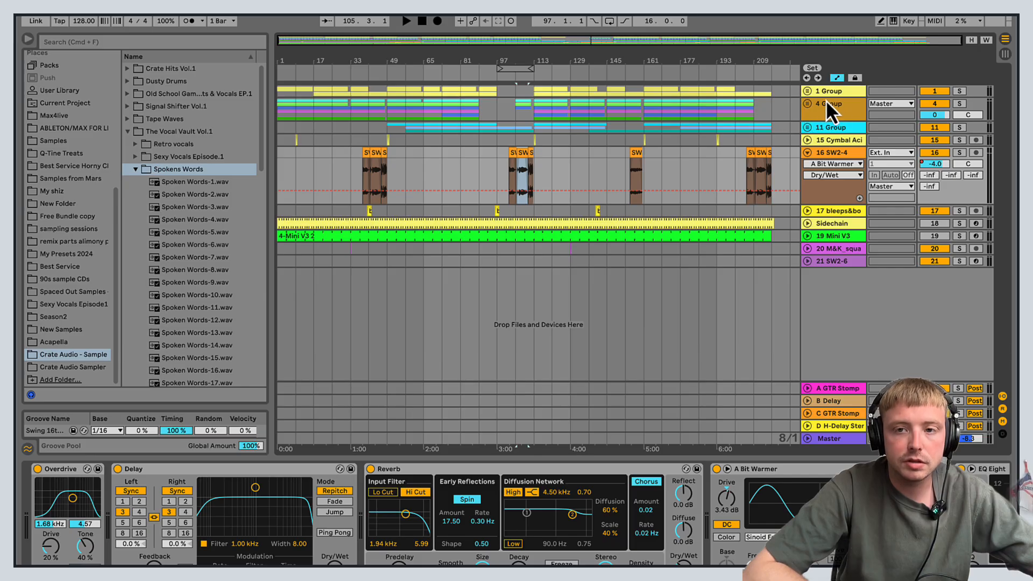
left_click(810, 105)
left_click(842, 163)
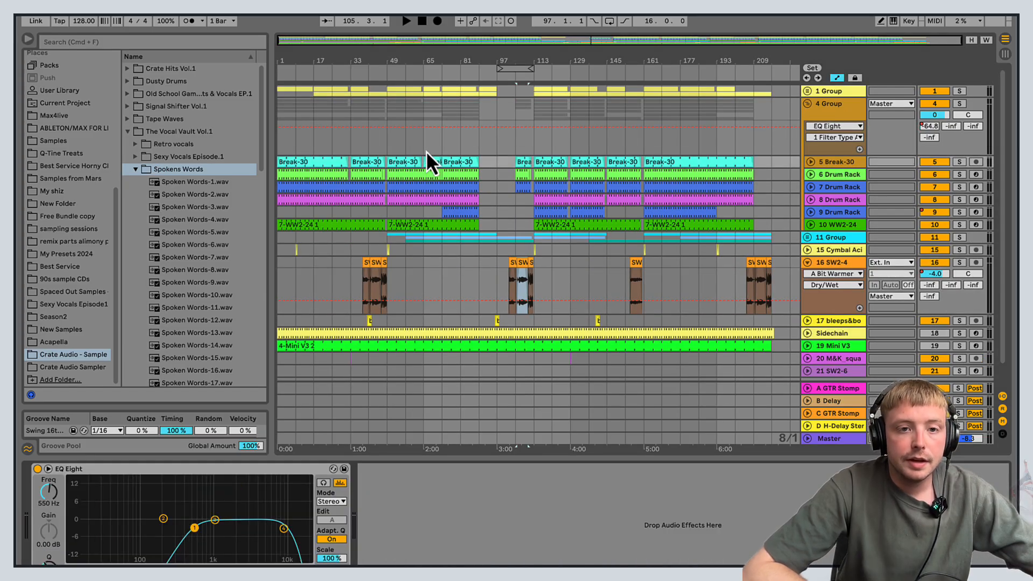
left_click(959, 161)
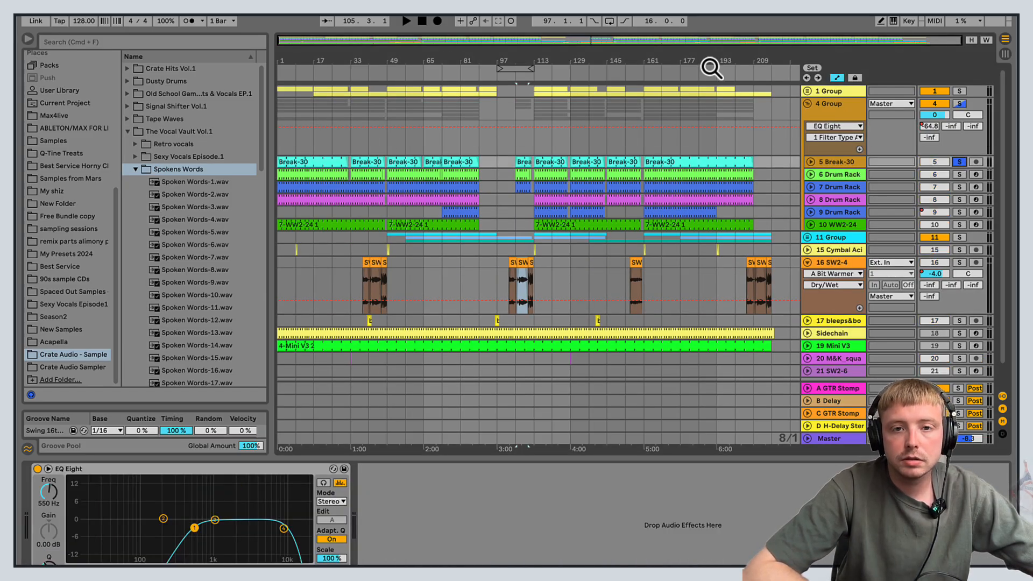
left_click(959, 162)
Step: Play the arrangement from the start and examine the device chains of Drum Rack tracks 6 to 9, stopping playback at the end
left_click(423, 21)
left_click(406, 21)
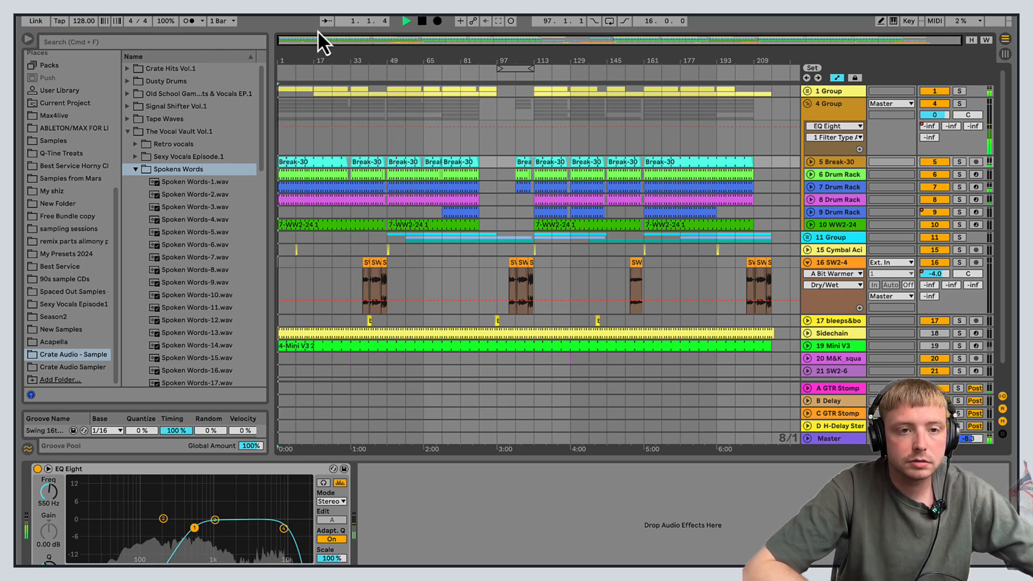
left_click_drag(315, 39, 353, 60)
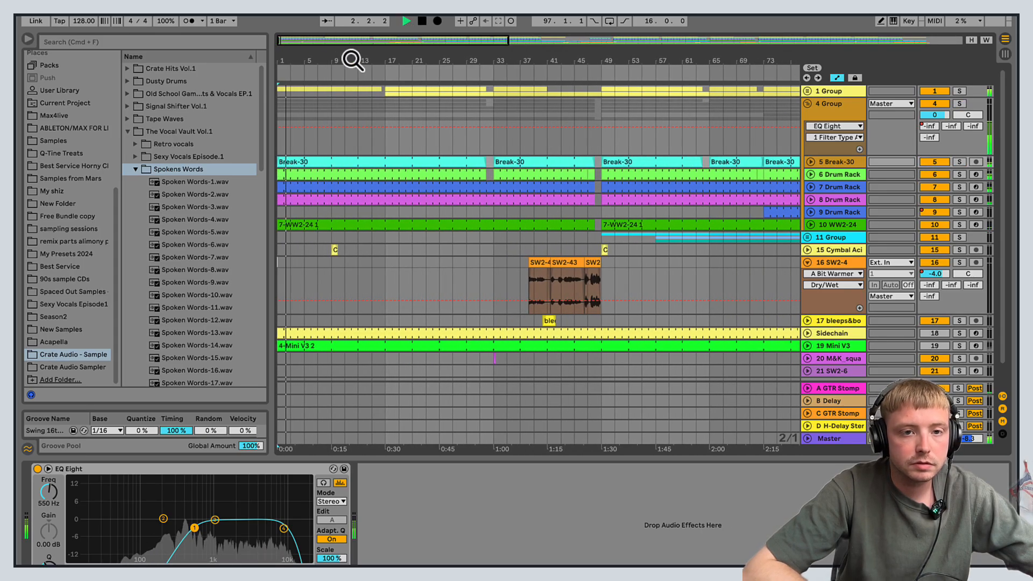
left_click(855, 175)
left_click(854, 187)
left_click(854, 199)
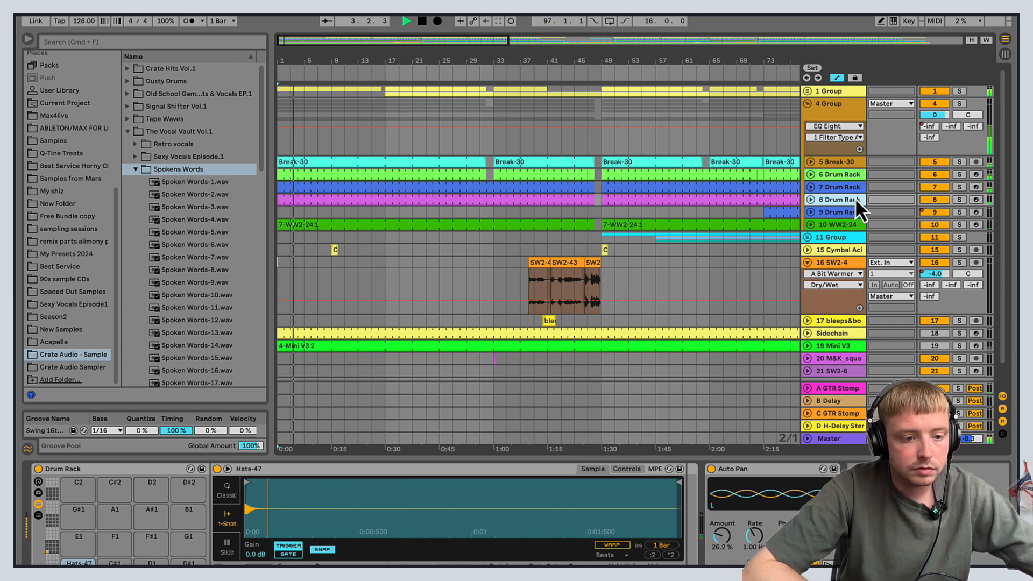
left_click(854, 212)
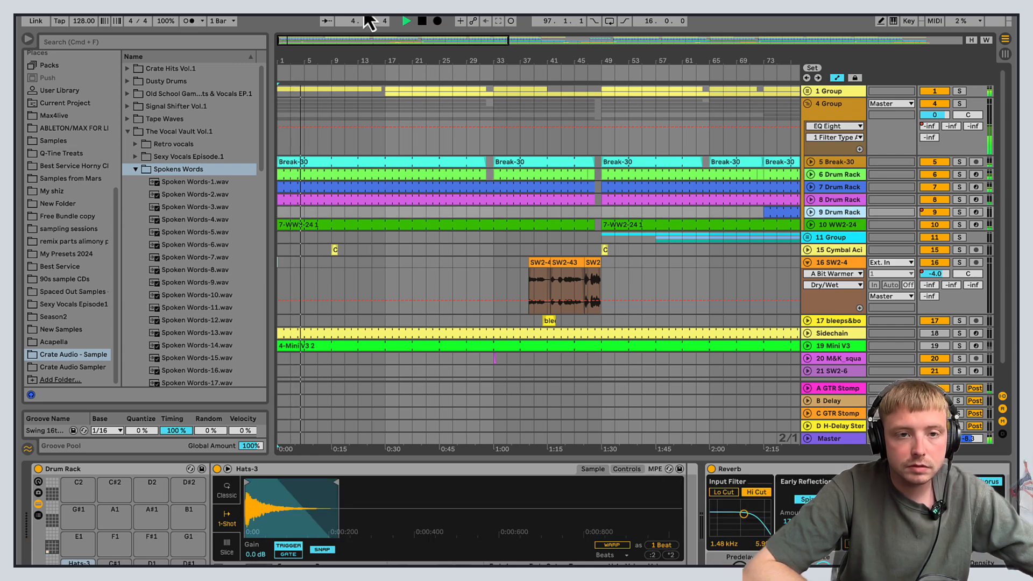
left_click(423, 22)
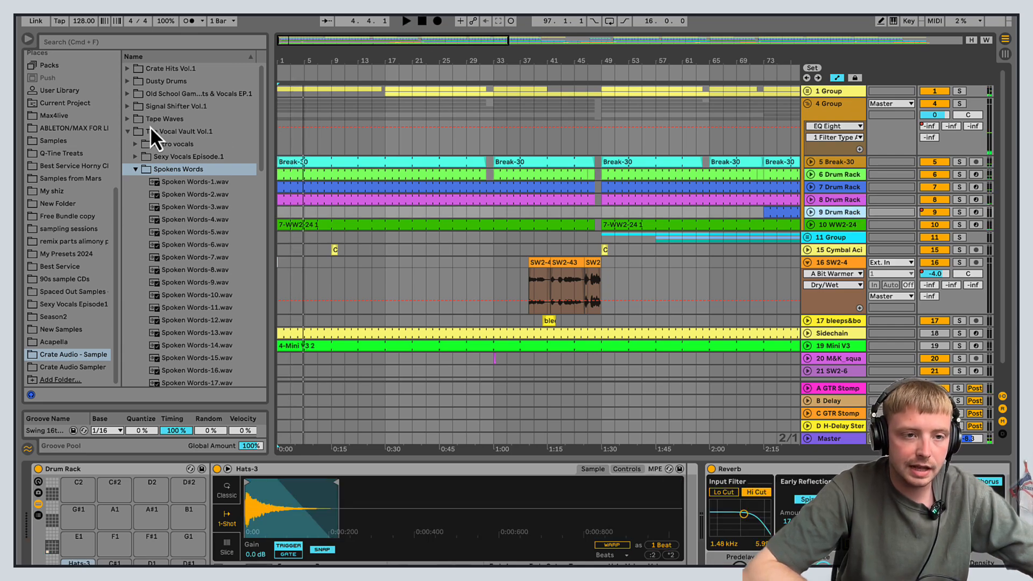
Step: Close The Vocal Vault Vol.1 folder and browse the break samples in the Raw Breaks folder of Dusty Drums
left_click(128, 131)
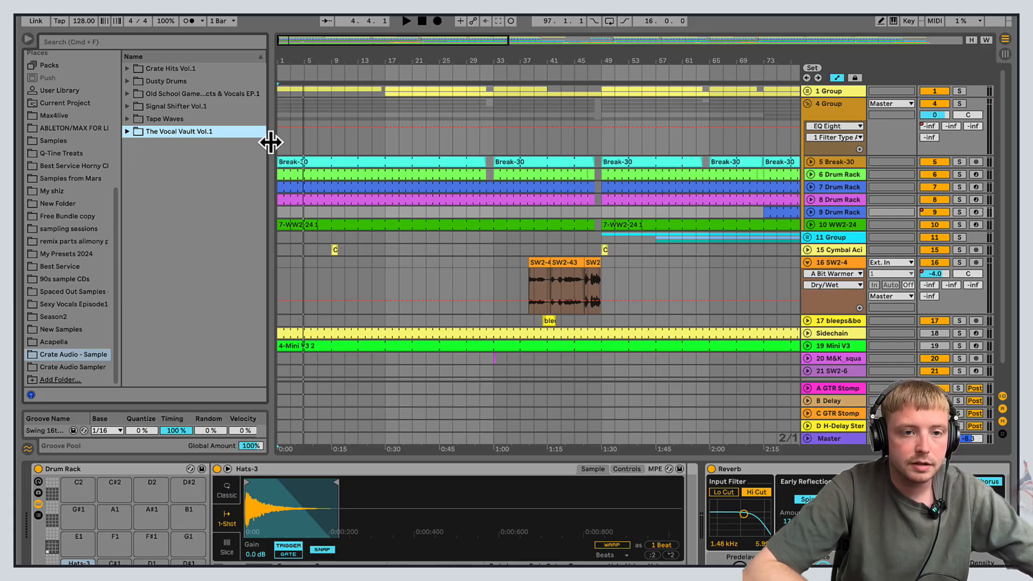
left_click_drag(271, 142, 282, 141)
left_click(839, 163)
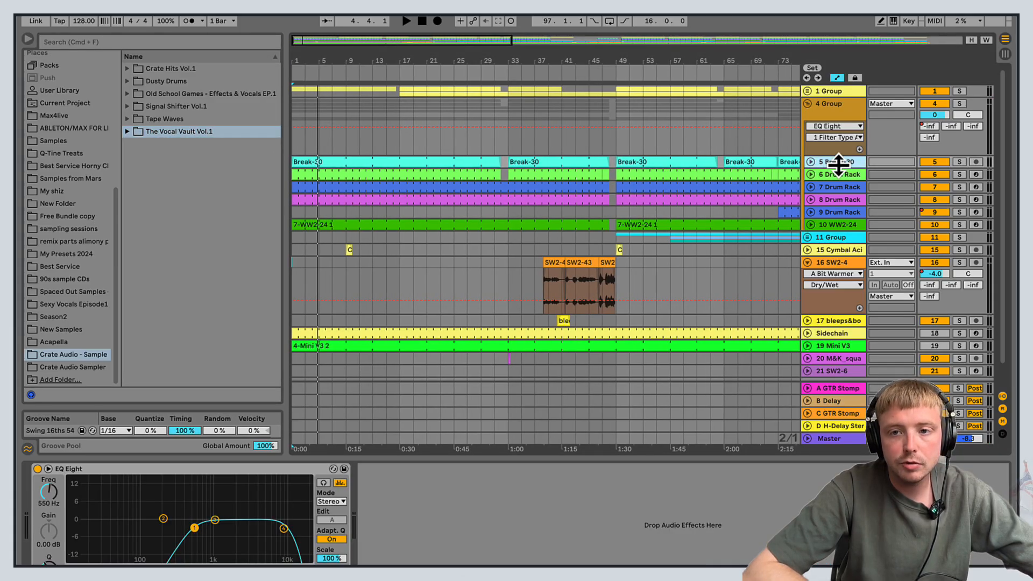
left_click(128, 81)
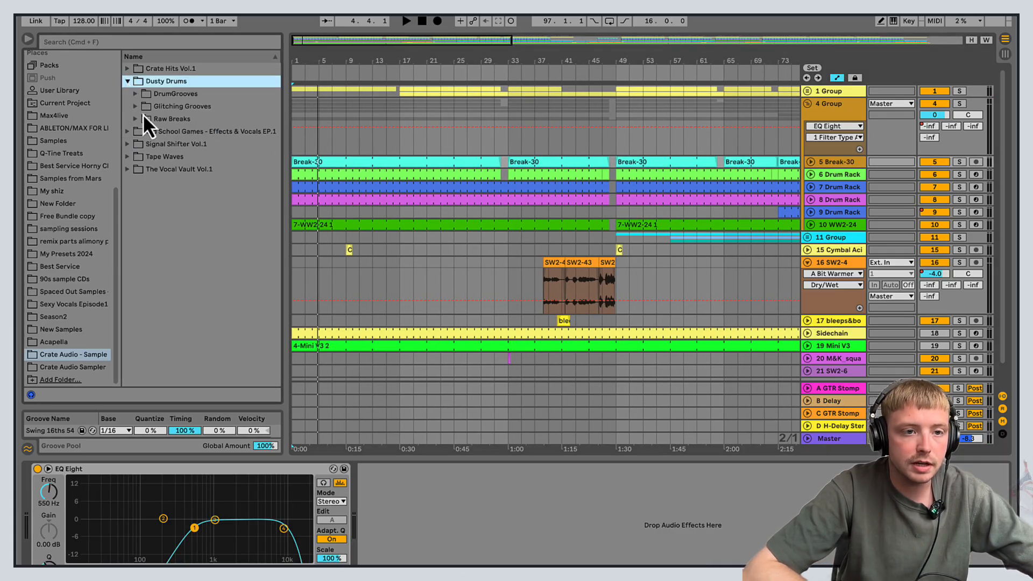
left_click(136, 118)
left_click_drag(274, 150, 280, 292)
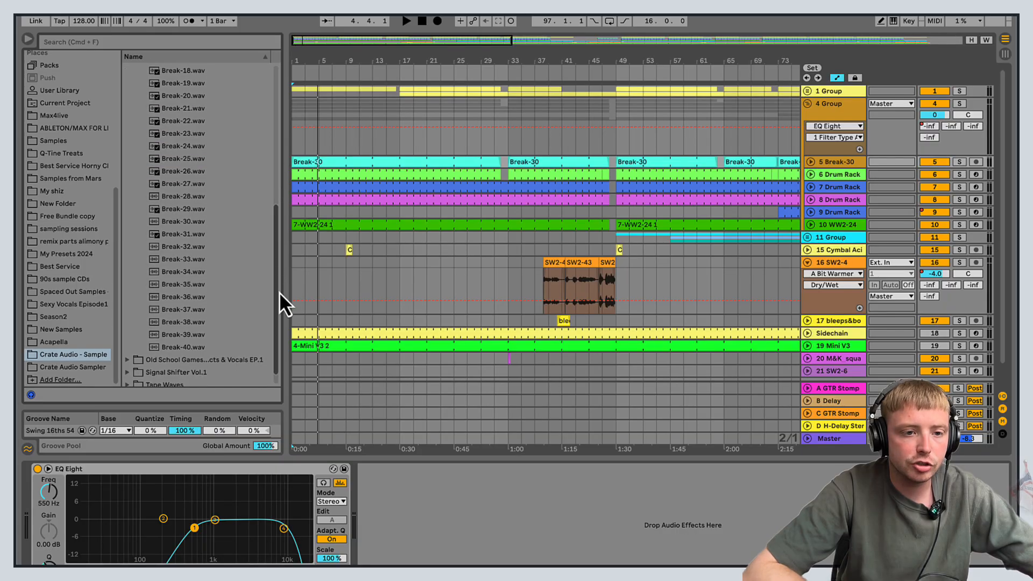
Step: Preview Break-30.wav from the Raw Breaks folder and open the first Break-30 clip on track 5
left_click(227, 338)
left_click(207, 254)
left_click(199, 218)
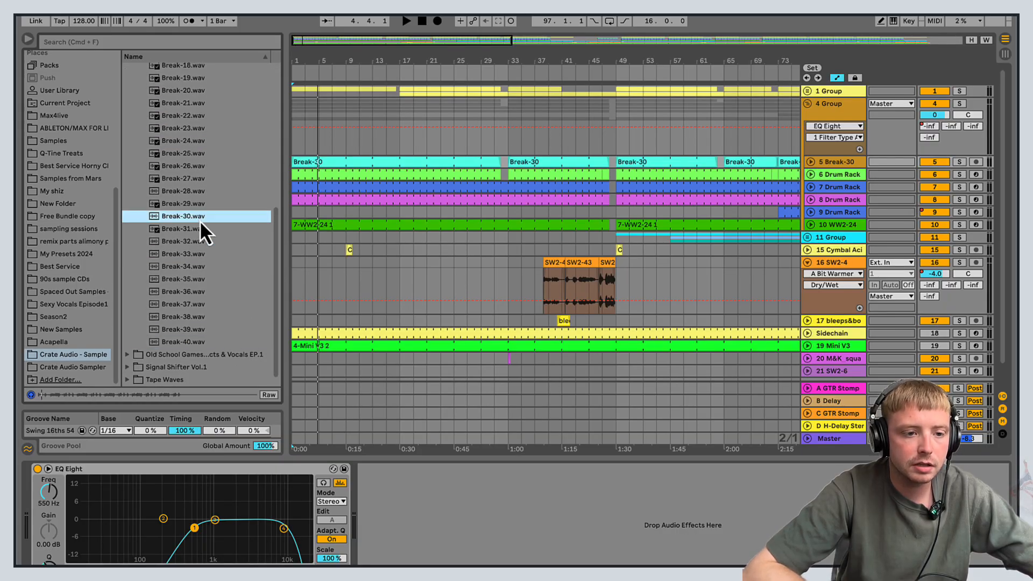
left_click(379, 143)
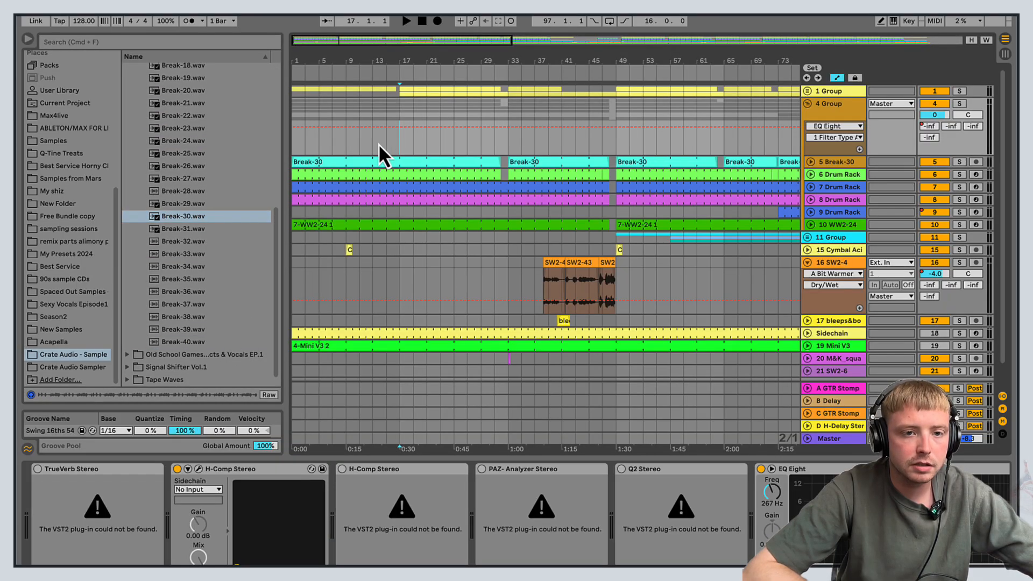
double_click(339, 163)
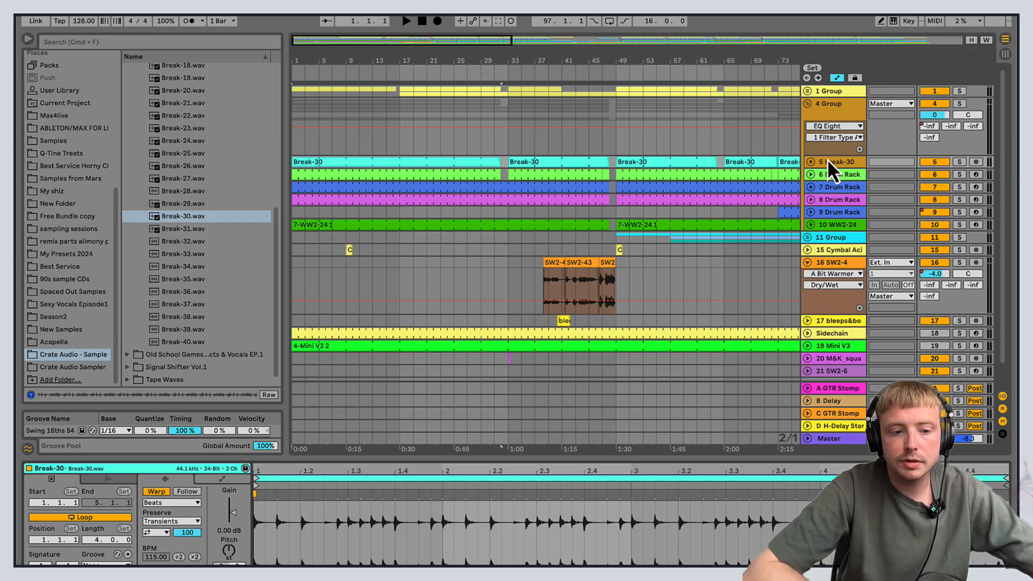
Step: Show the devices of Drum Rack track 6, close the Dusty Drums folder and expand Crate Hits Vol.1
left_click(845, 176)
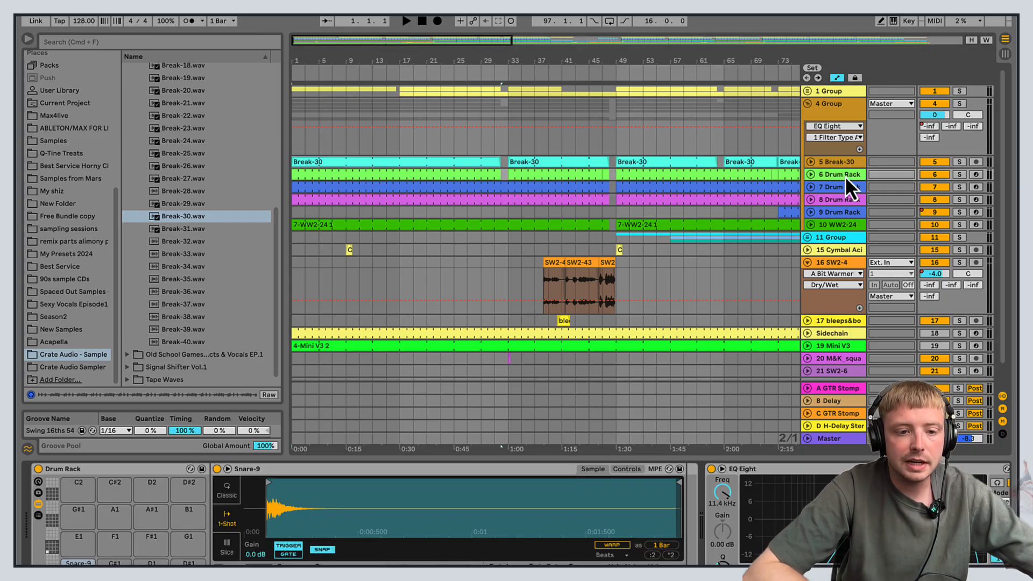
left_click_drag(274, 236, 253, 68)
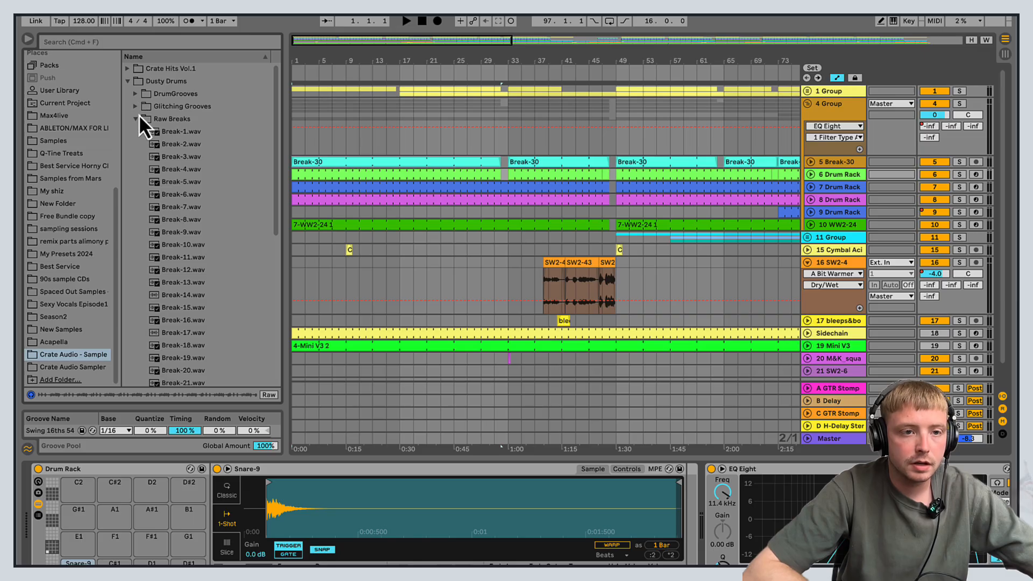
left_click(127, 69)
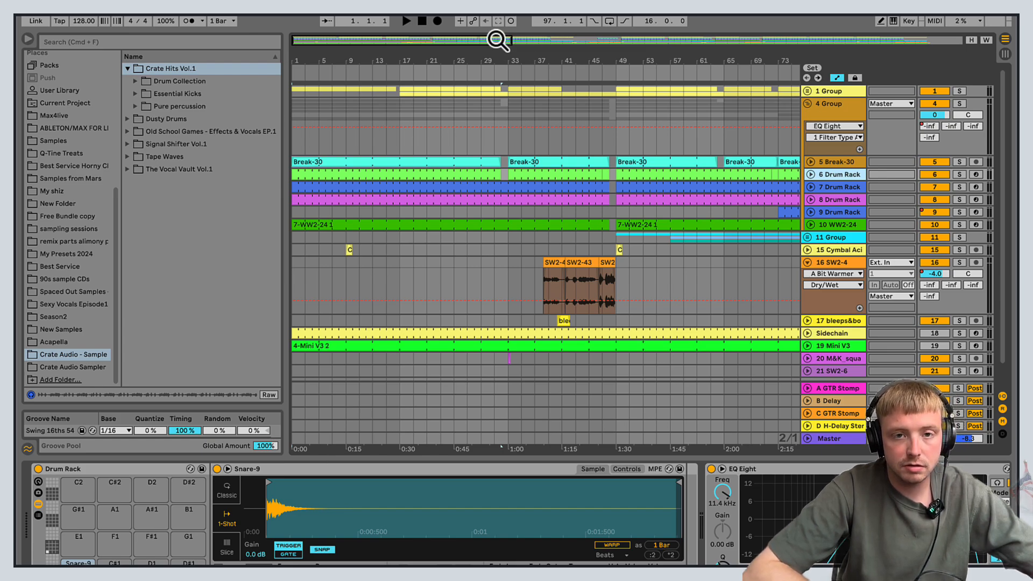
Step: Examine the drum samples and device chains of Drum Rack tracks 6 to 9 inside the 4 Group
left_click_drag(495, 35, 493, 37)
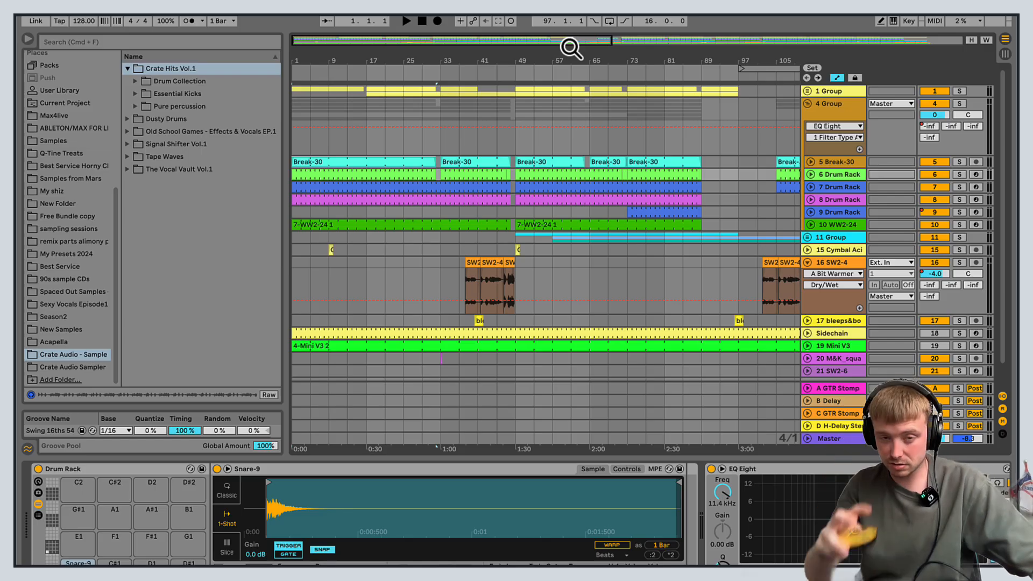
left_click_drag(569, 39, 558, 42)
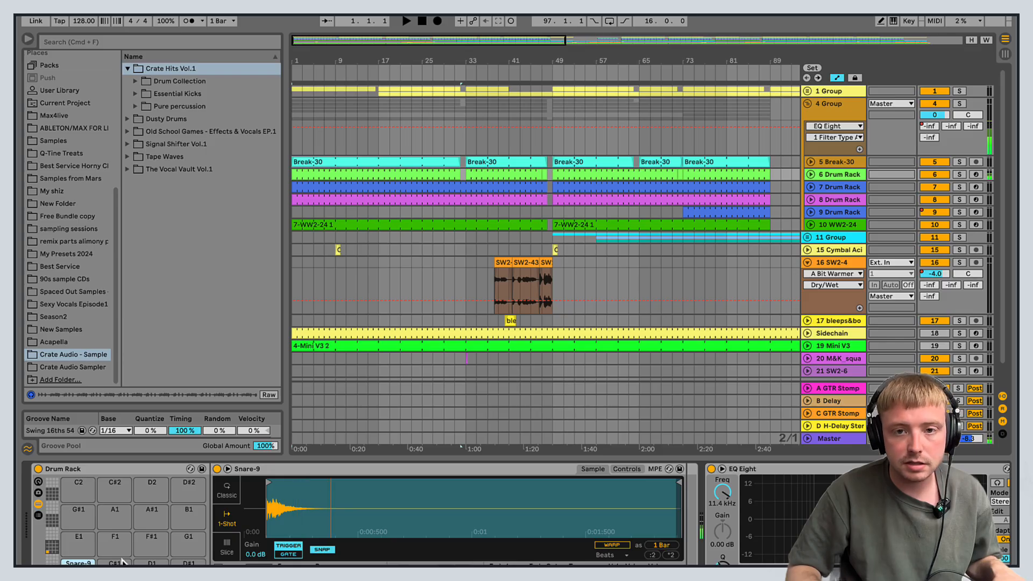
left_click(837, 188)
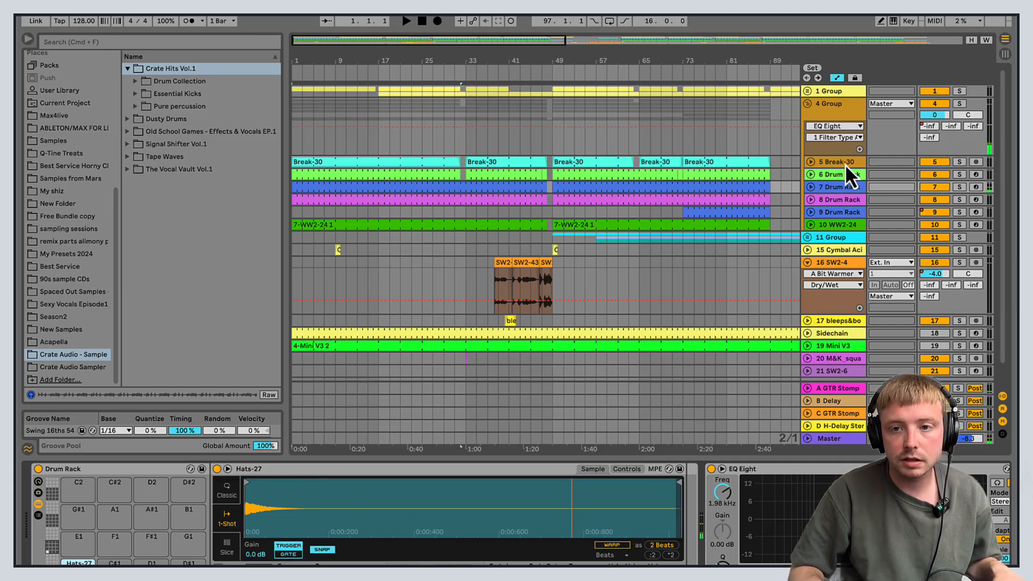
left_click(848, 174)
left_click(853, 200)
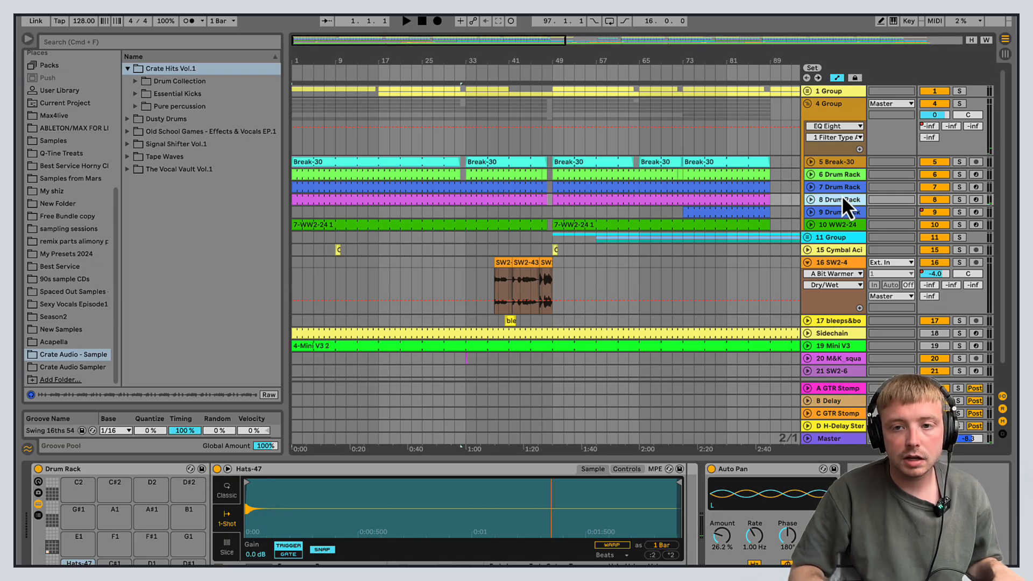
left_click(78, 575)
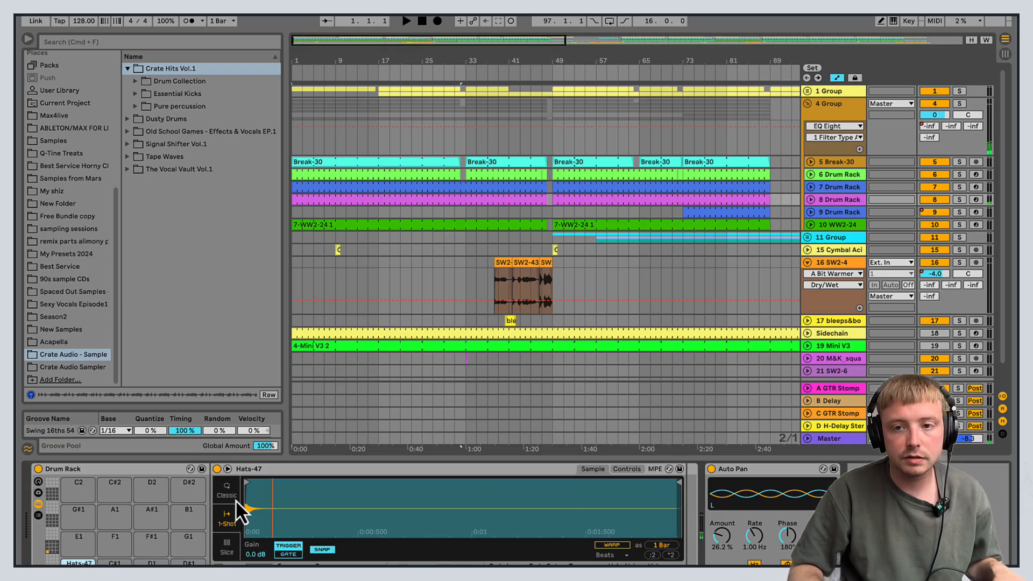
left_click(685, 214)
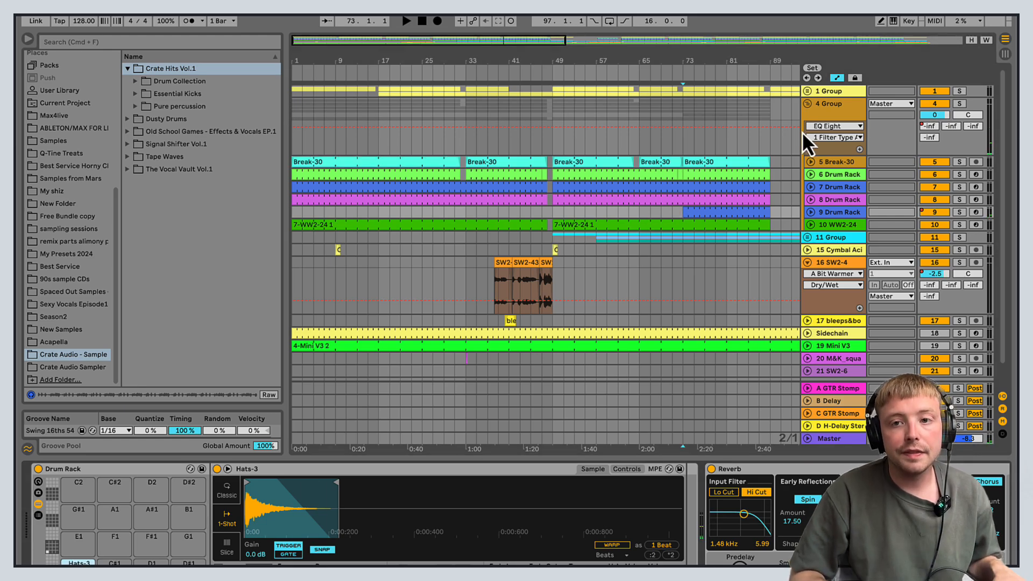
Step: Fold the 4 Group, close the Crate Hits Vol.1 folder and expand Signal Shifter Vol.1
left_click(807, 104)
left_click(807, 103)
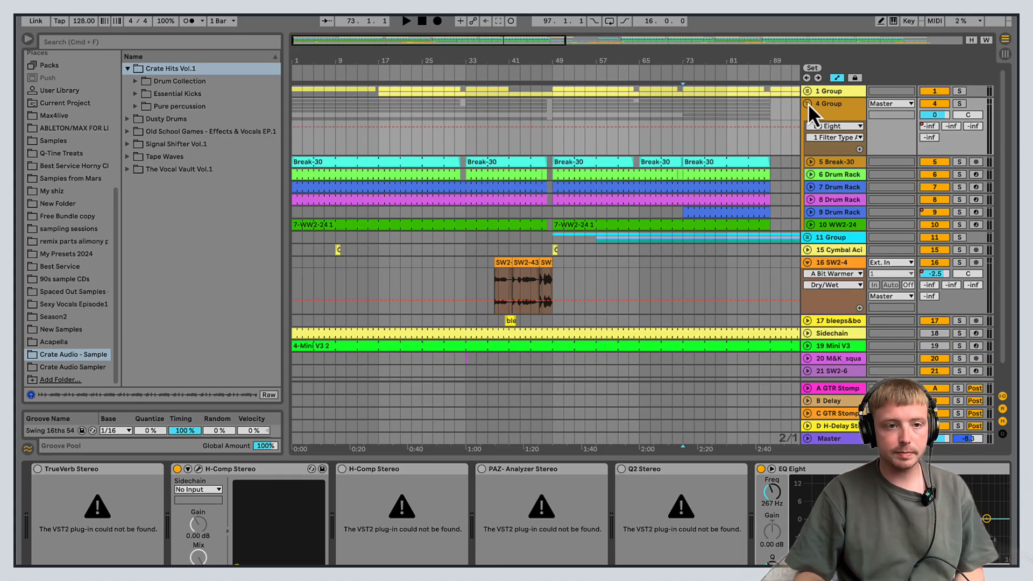
left_click(808, 104)
left_click(128, 69)
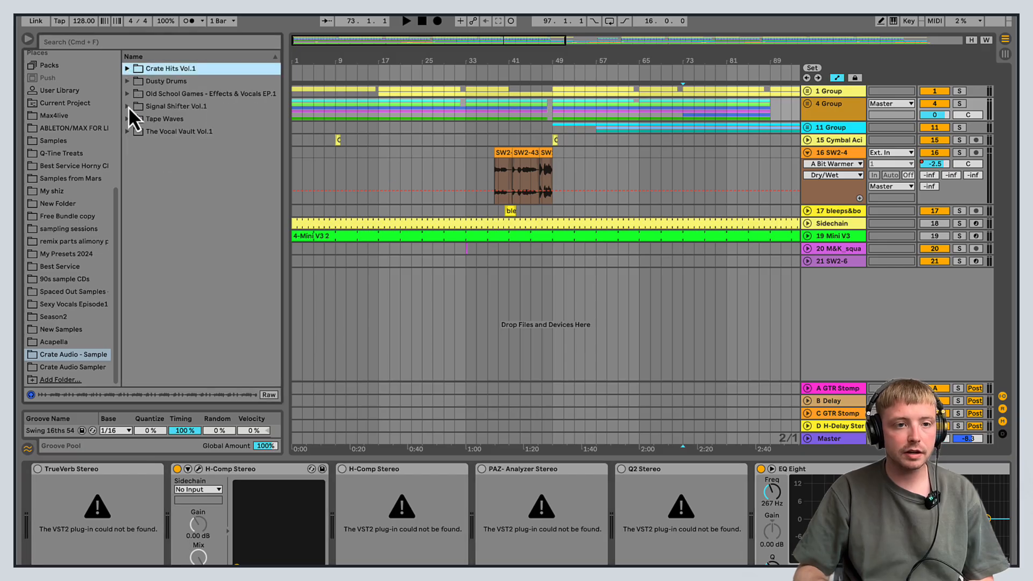
left_click(128, 106)
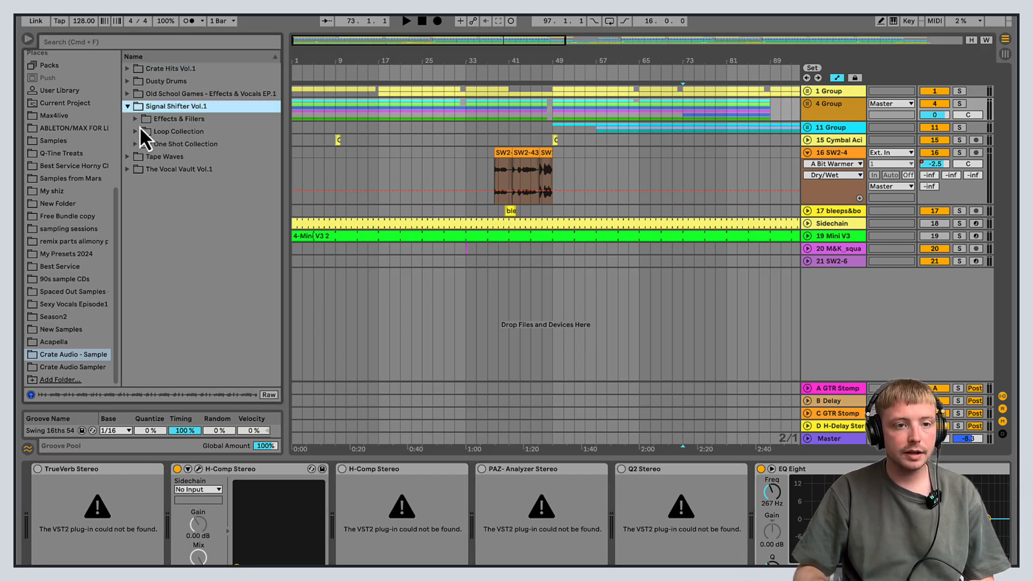
Step: Unfold the 4 Group and track 10 WW2-24, and play that track soloed from bar 7 before stopping
left_click(807, 103)
left_click(841, 223)
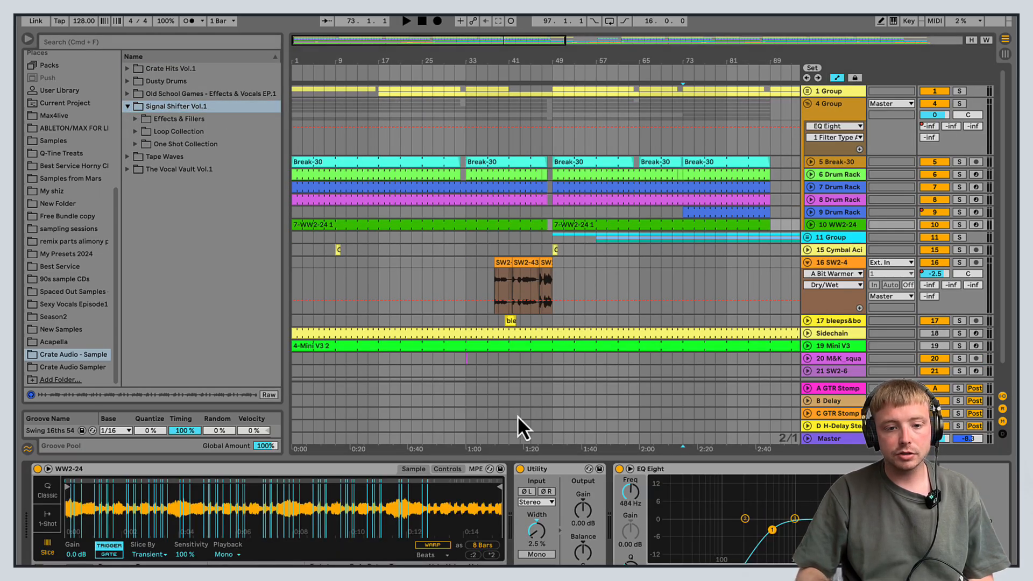
left_click(811, 225)
left_click_drag(404, 42, 384, 205)
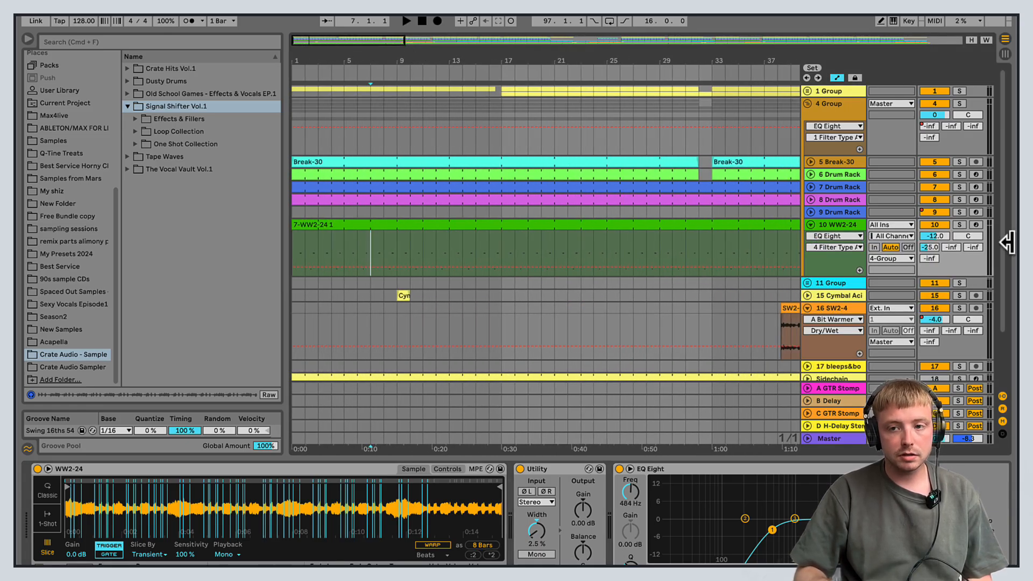
left_click(960, 224)
left_click(406, 21)
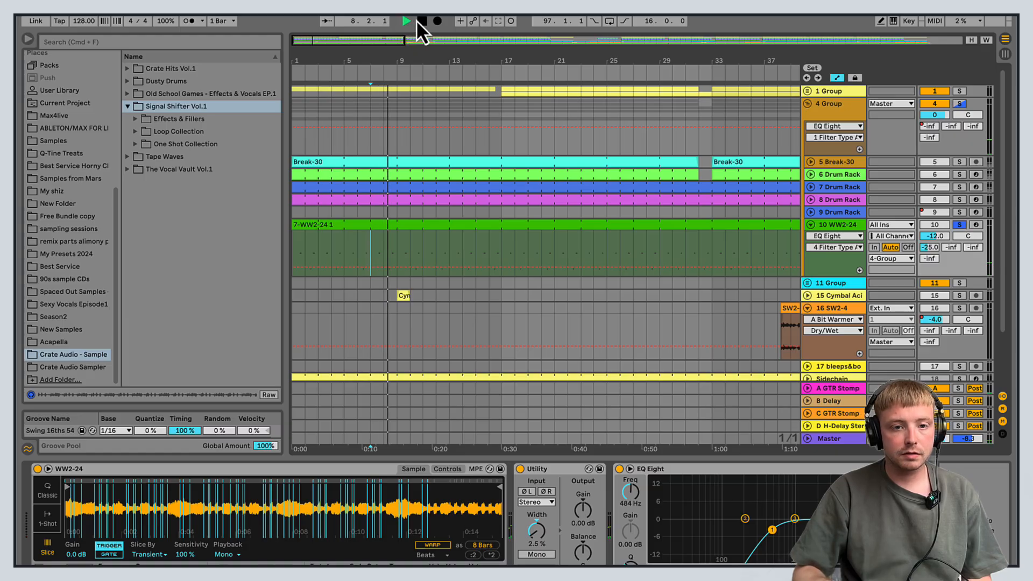
left_click(422, 21)
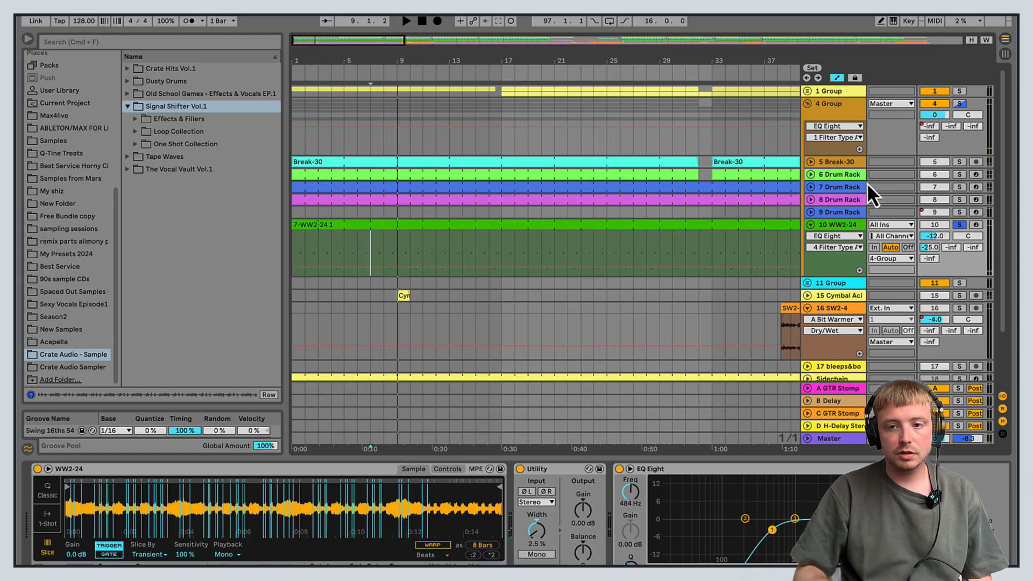
Step: Fold the 4 Group and loop its 16-bar section starting at bar 73
left_click(809, 105)
left_click_drag(394, 39, 721, 43)
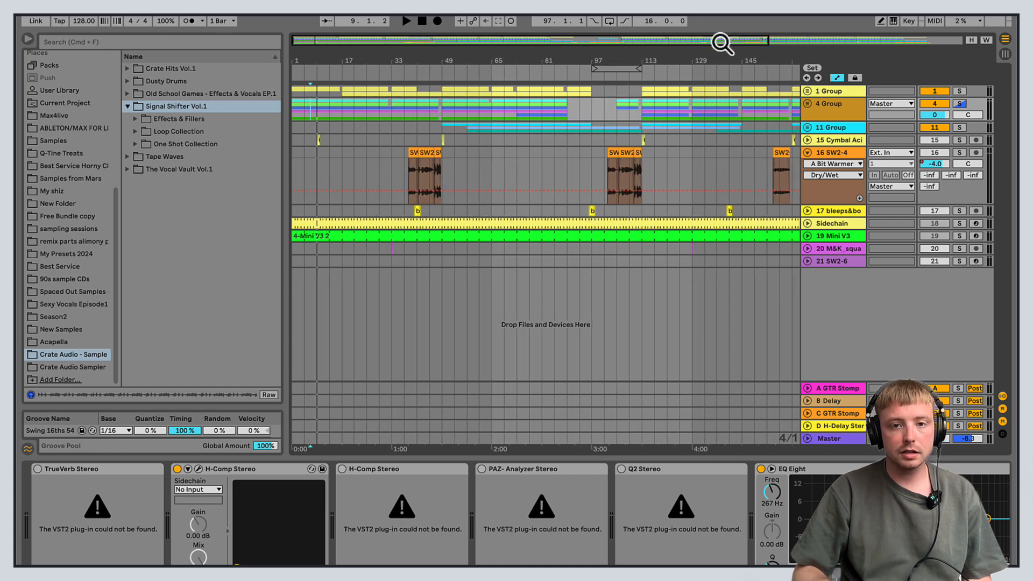
right_click(534, 110)
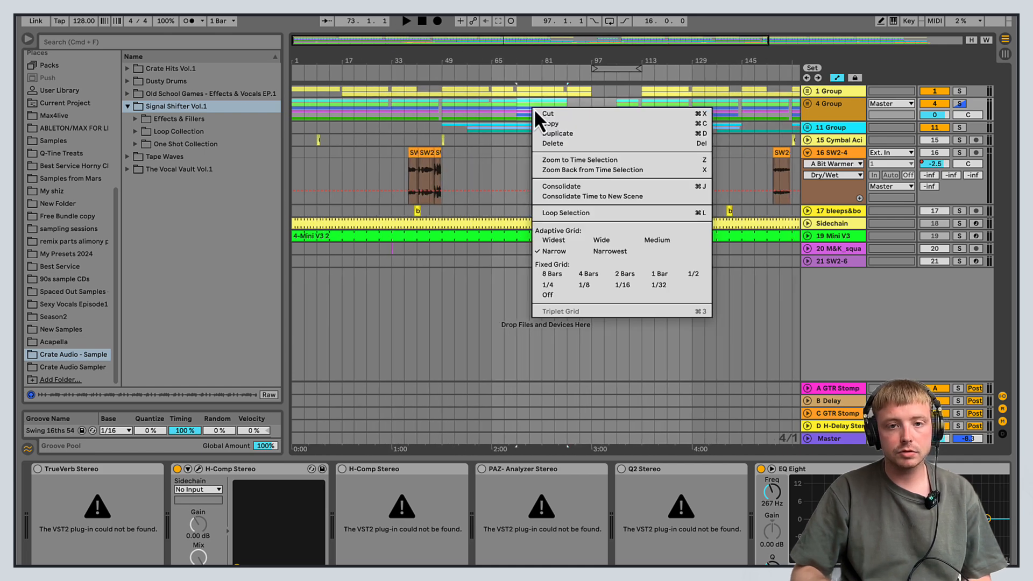
left_click(574, 213)
Step: Play the arrangement from bar 69 and unsolo the 4 Group
left_click_drag(560, 39, 383, 109)
left_click(384, 110)
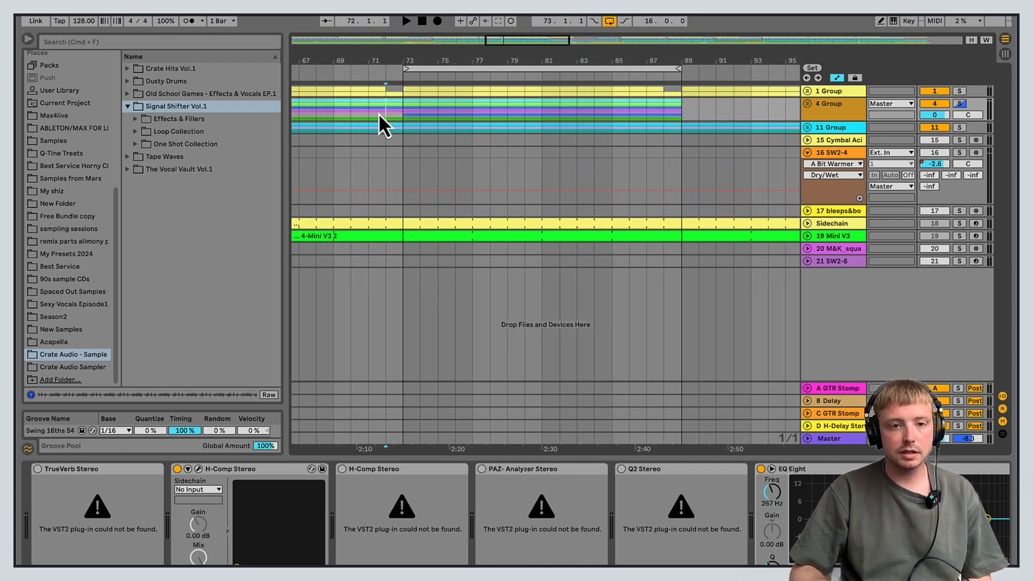
left_click(335, 124)
left_click(406, 21)
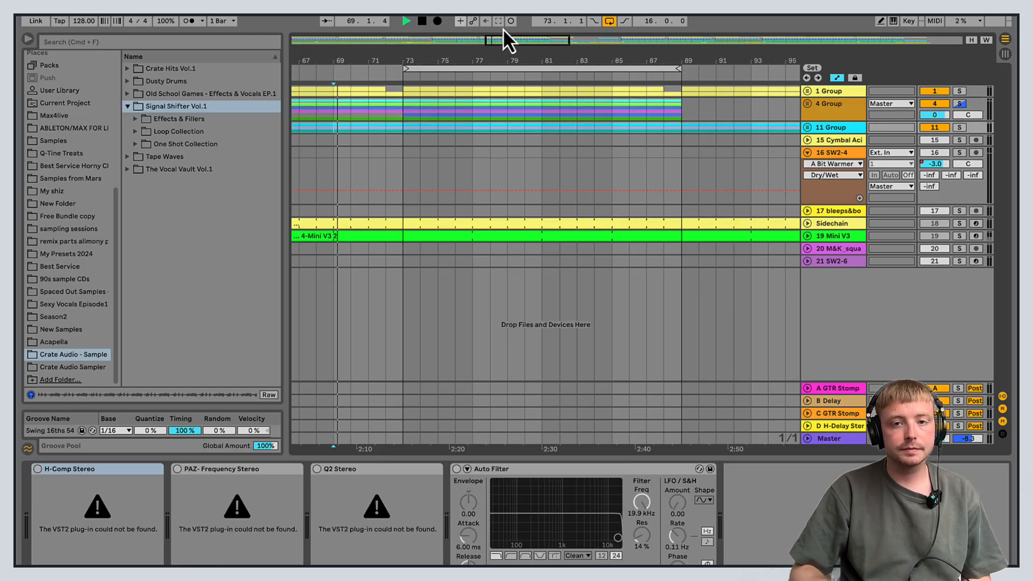
left_click(958, 104)
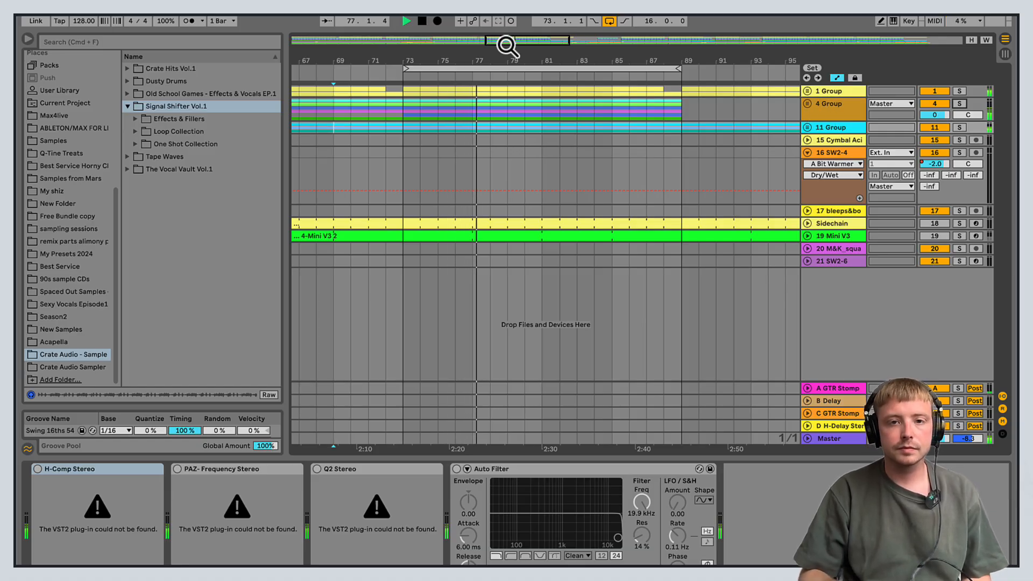
Step: Show the whole arrangement, turn off the loop and stop playback
left_click_drag(505, 44, 460, 43)
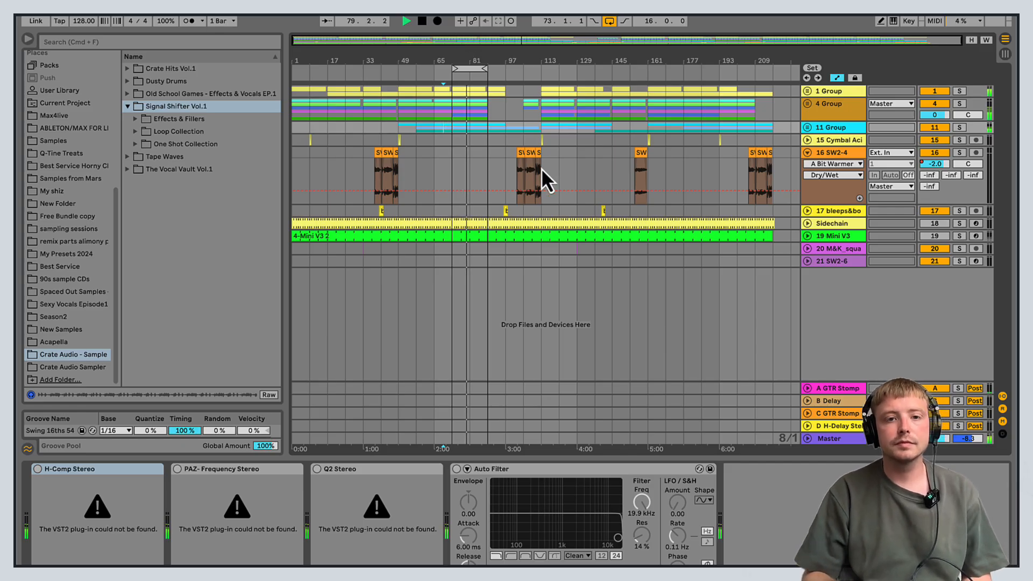
left_click(609, 21)
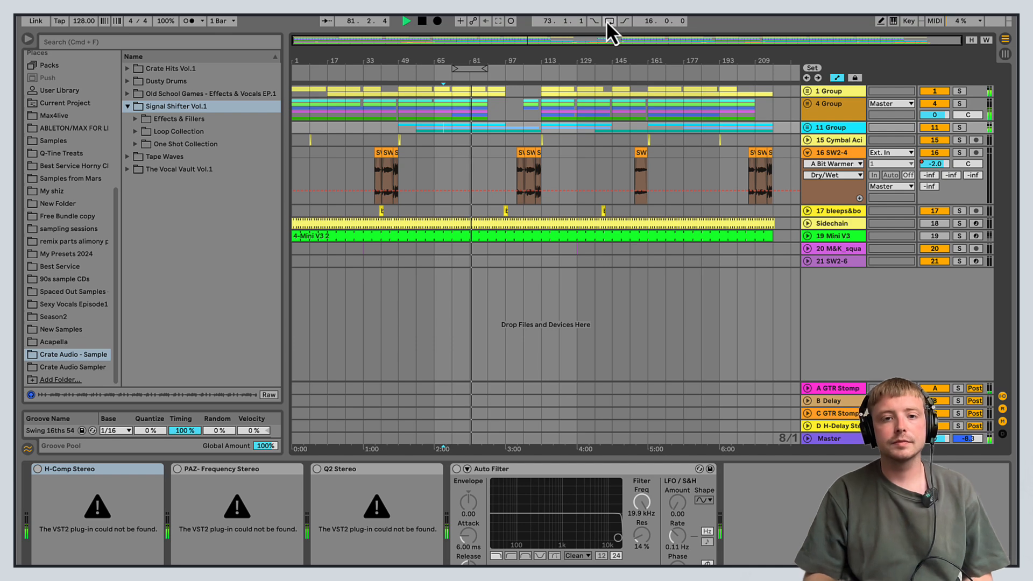
left_click(421, 21)
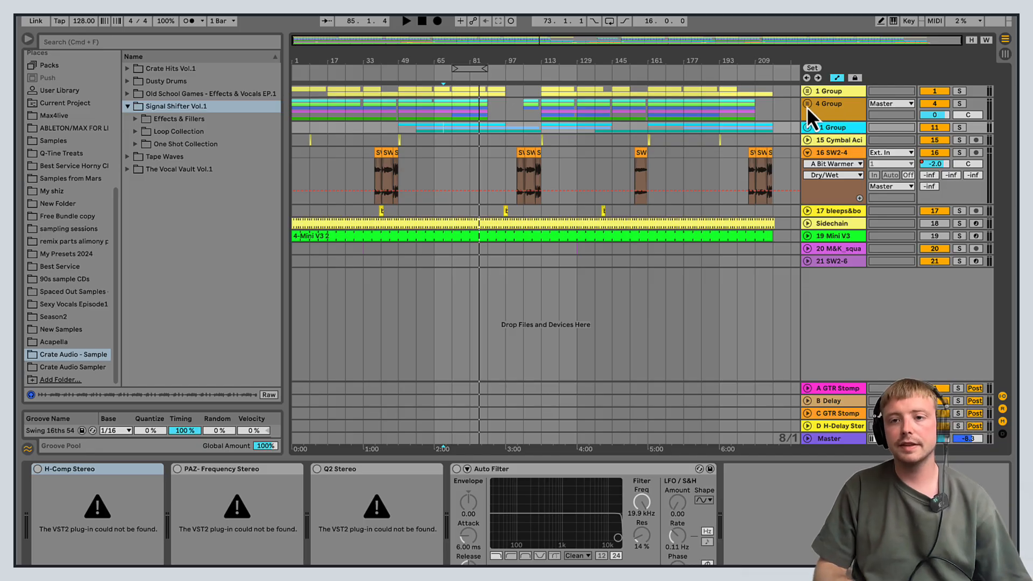
Step: Unfold the 11 Group and 1 Group and examine the device chain of the SubBoomBass track 3
left_click(808, 127)
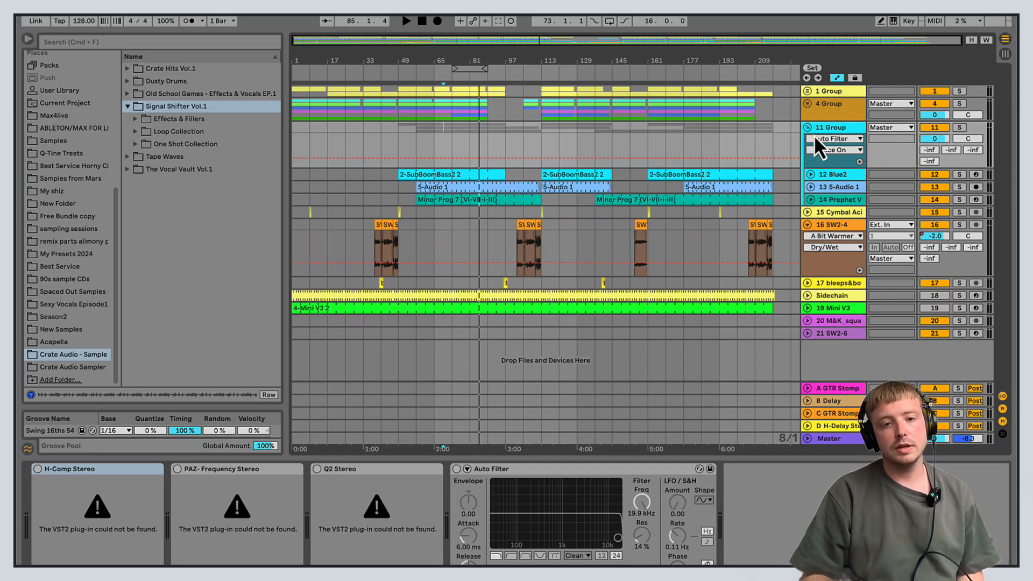
left_click(813, 90)
left_click(857, 150)
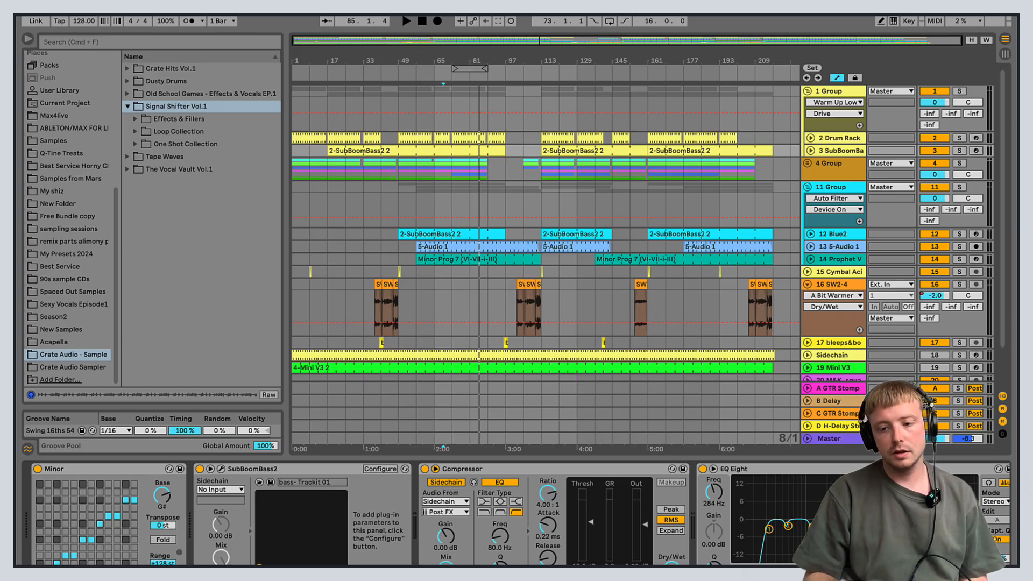
scroll(516, 515, "right", 9)
scroll(517, 515, "left", 6)
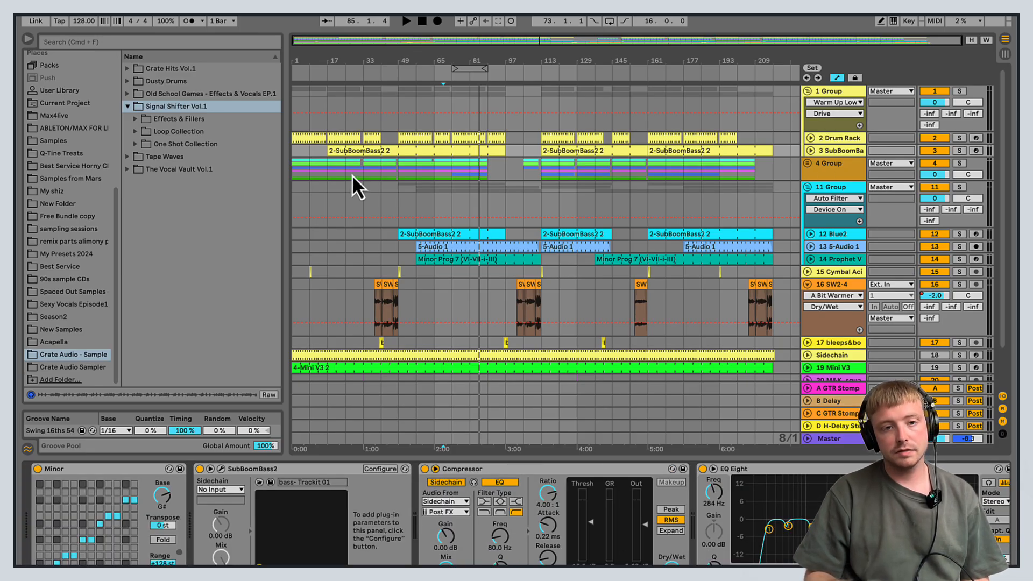
Step: Open the SubBoomBass2 clip at bar 17 in an enlarged note editor, play it, shrink the editor and stop playback
double_click(385, 152)
left_click_drag(636, 455, 628, 237)
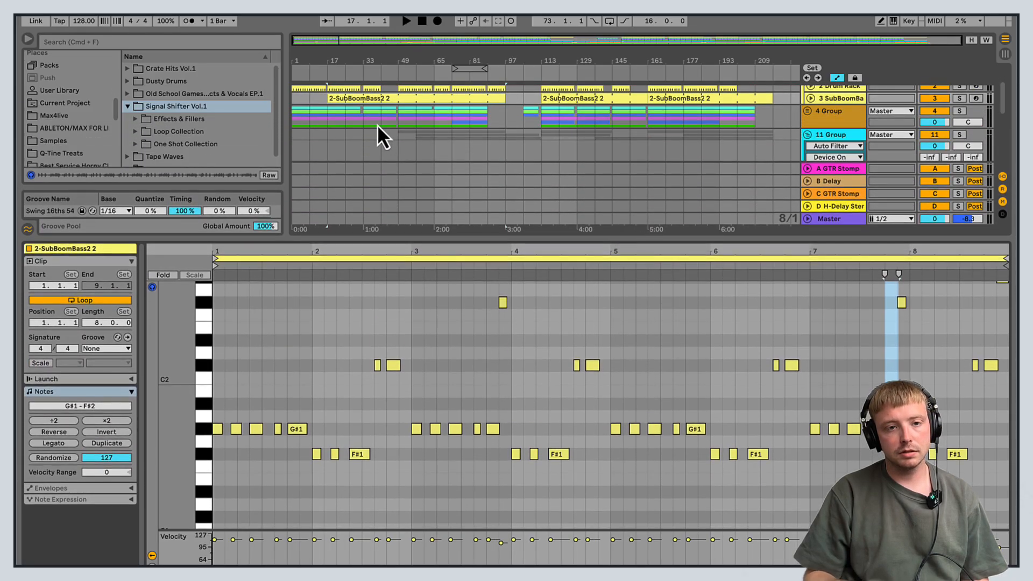
left_click(403, 20)
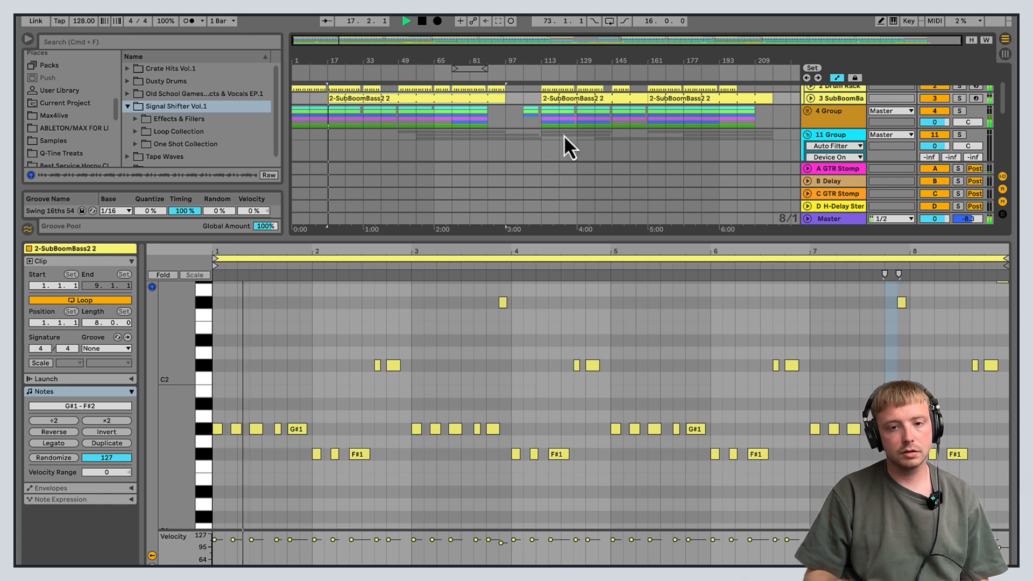
scroll(955, 115, "up", 1)
scroll(927, 158, "up", 2)
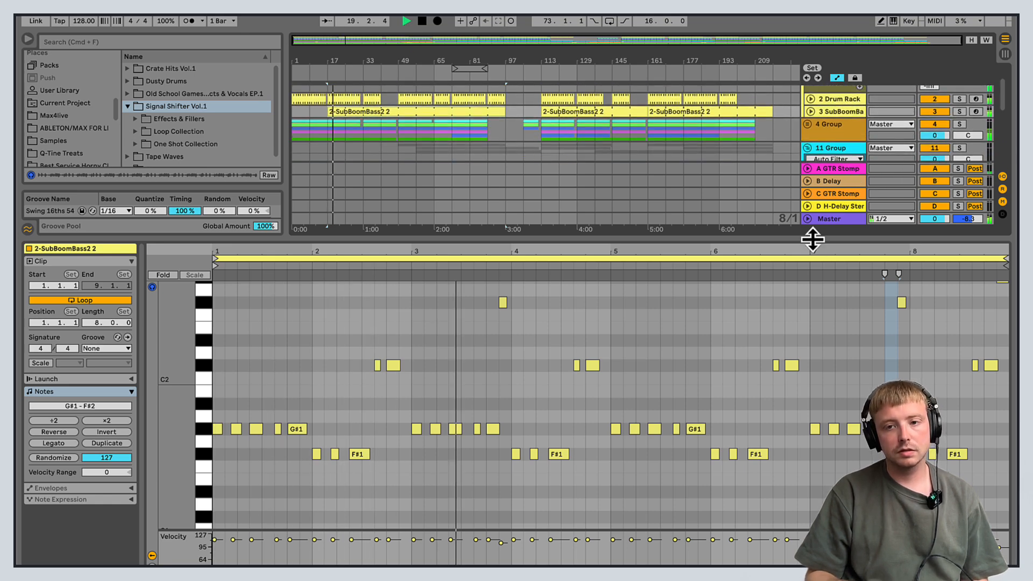
left_click_drag(812, 238, 837, 359)
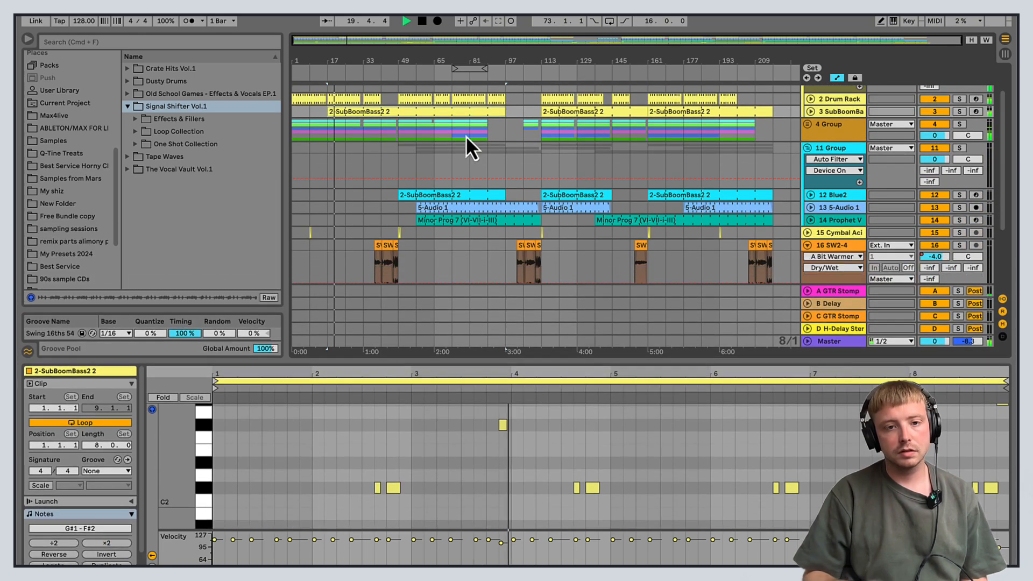
left_click(421, 21)
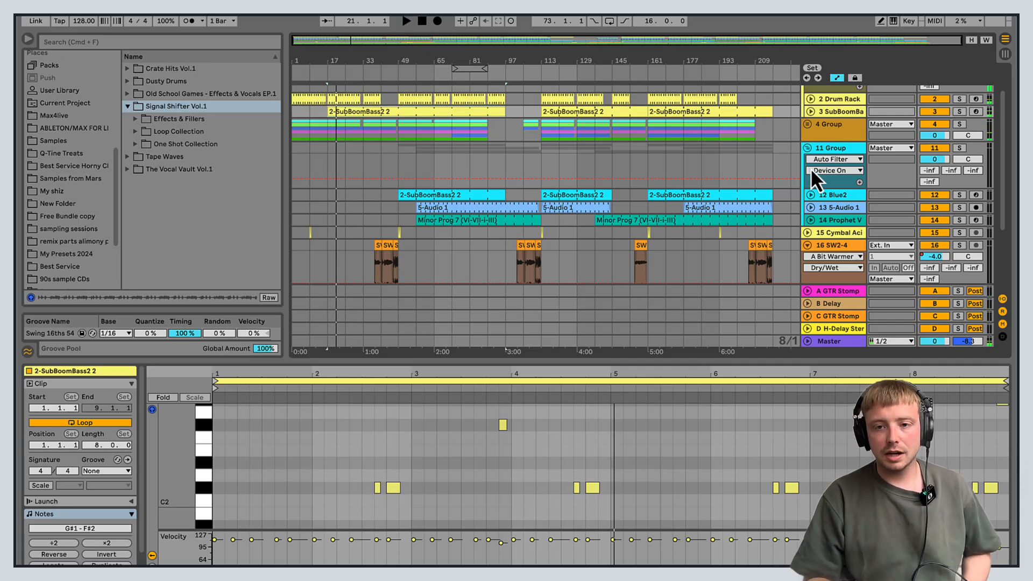
Step: Unfold the 12 Blue2 track, fold the 1 Group and open the SubBoomBass2 clip at bar 49 in the note editor
left_click(809, 195)
scroll(1004, 173, "up", 3)
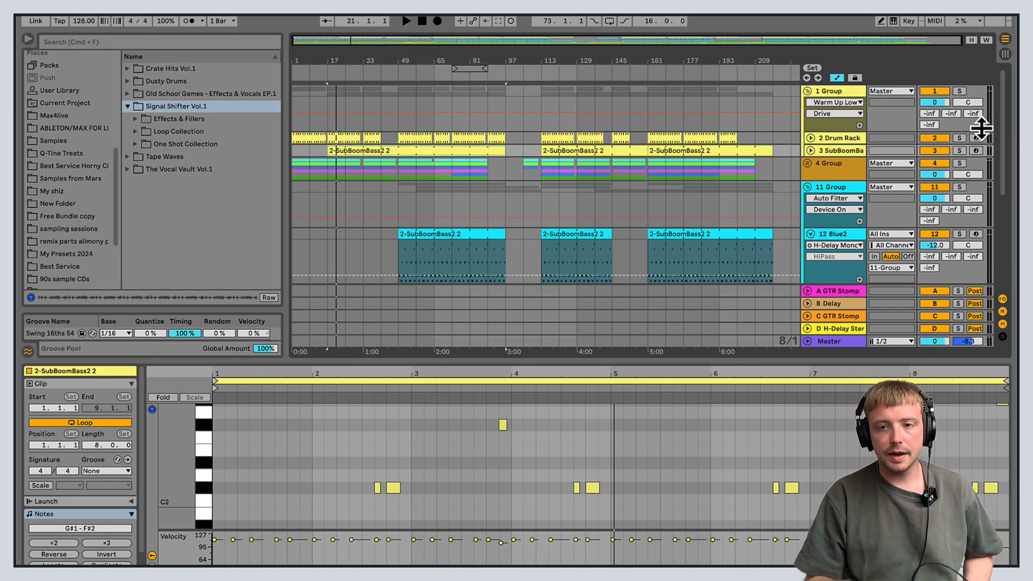
left_click(810, 87)
left_click(807, 91)
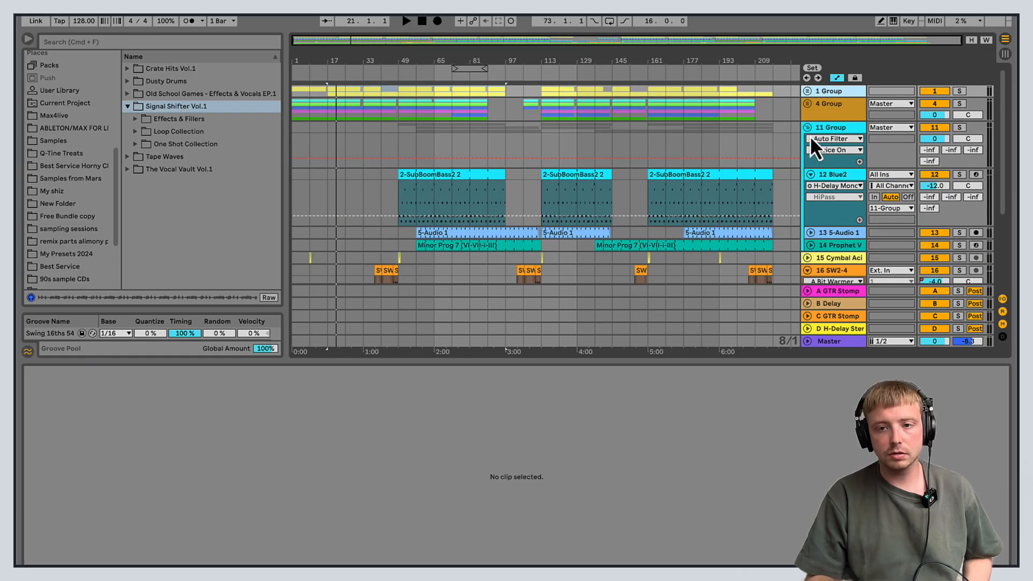
scroll(1003, 166, "down", 1)
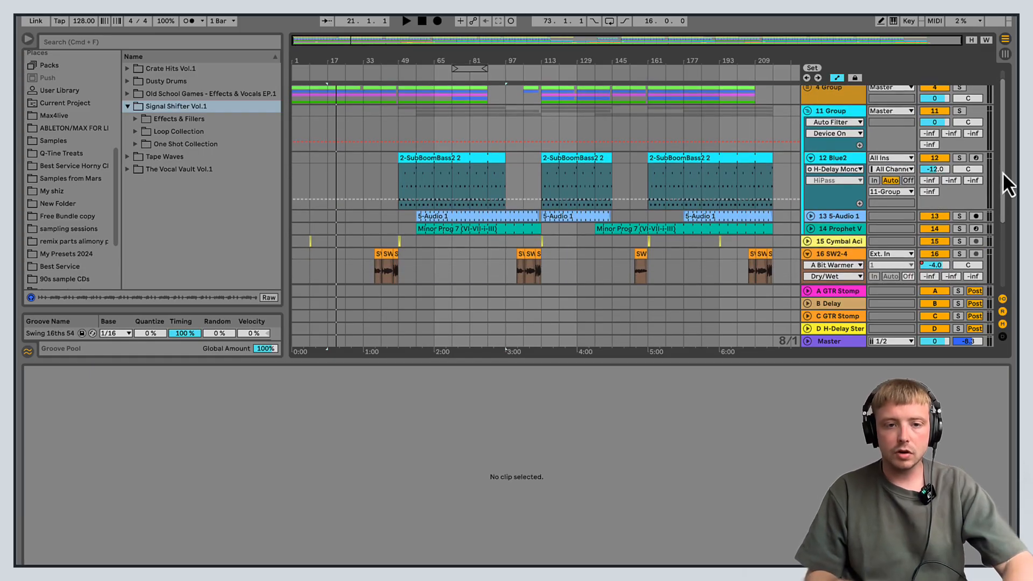
left_click(452, 161)
double_click(452, 162)
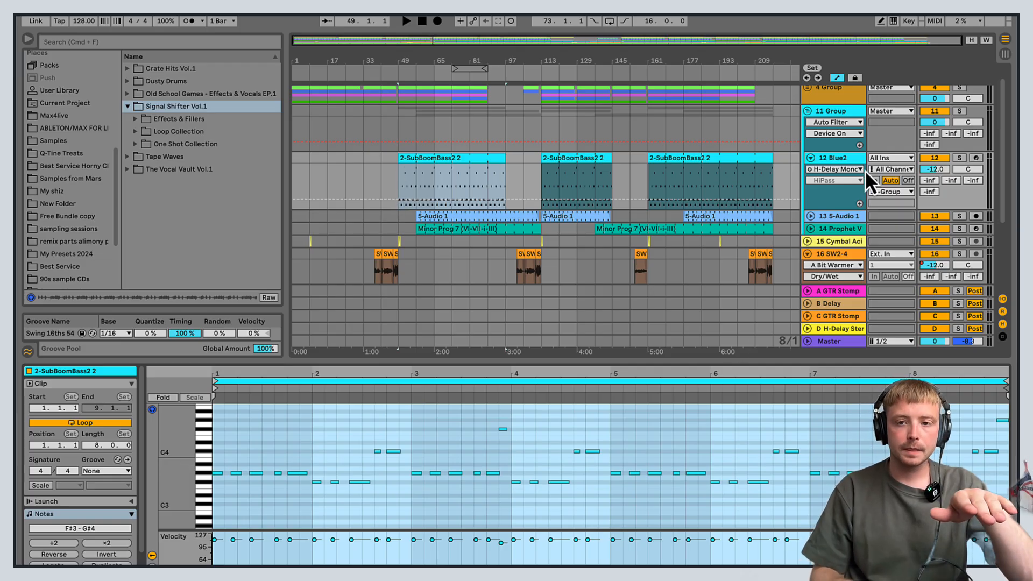
Step: Examine the Blue2 track's synth in its plug-in window, viewing the algorithm, envelope and sequencer pages, and close the window
left_click(838, 162)
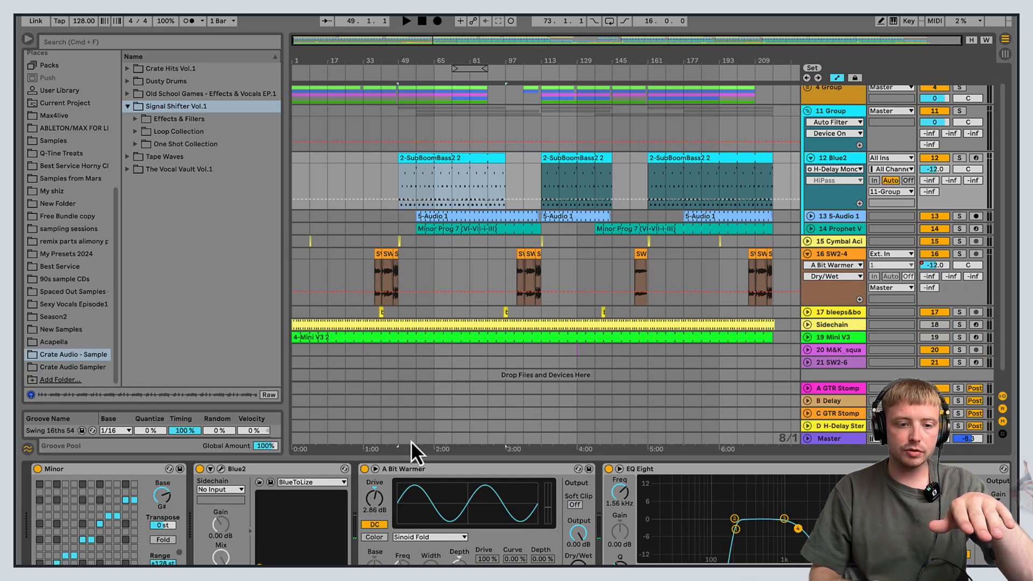
left_click(220, 468)
left_click(201, 452)
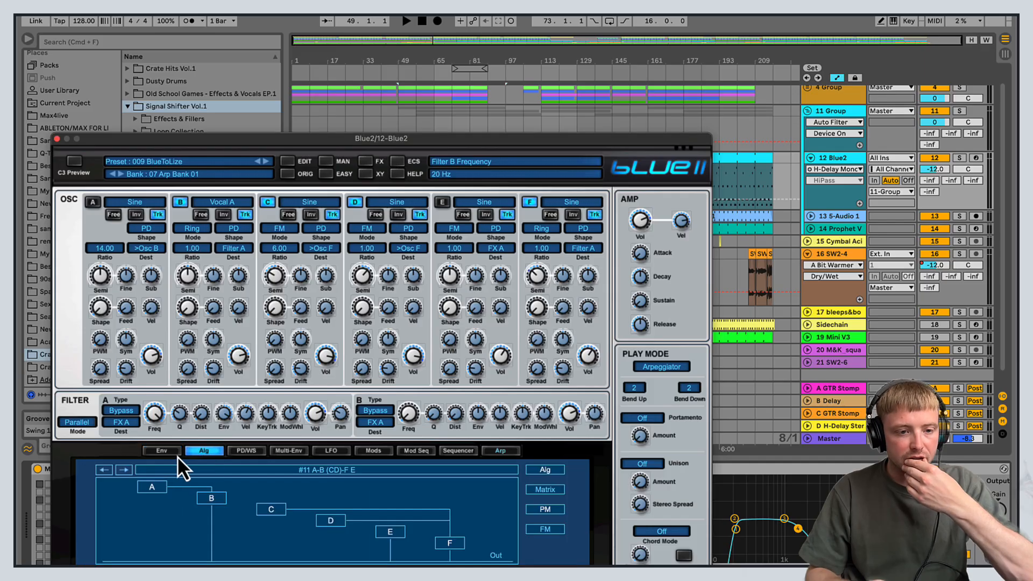
left_click(171, 452)
left_click(455, 452)
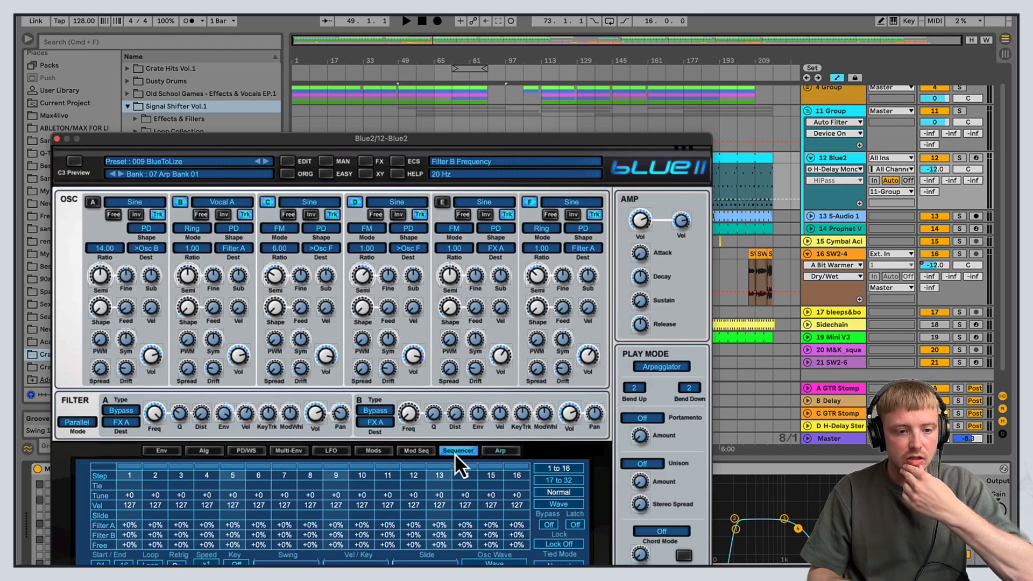
left_click(57, 140)
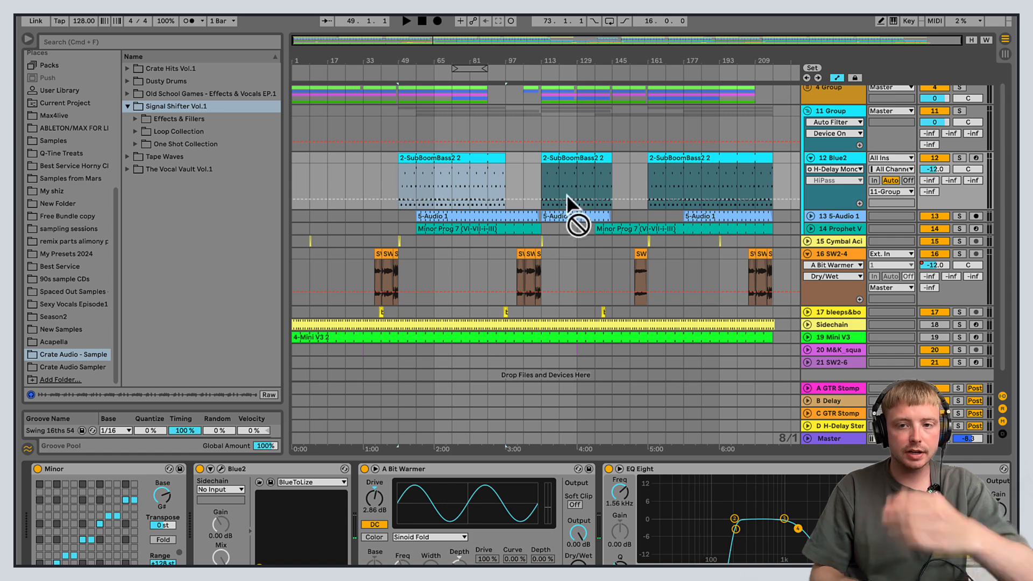
Step: Fold the 12 Blue2 track, play the arrangement from bar 41 and stop playback
left_click(811, 158)
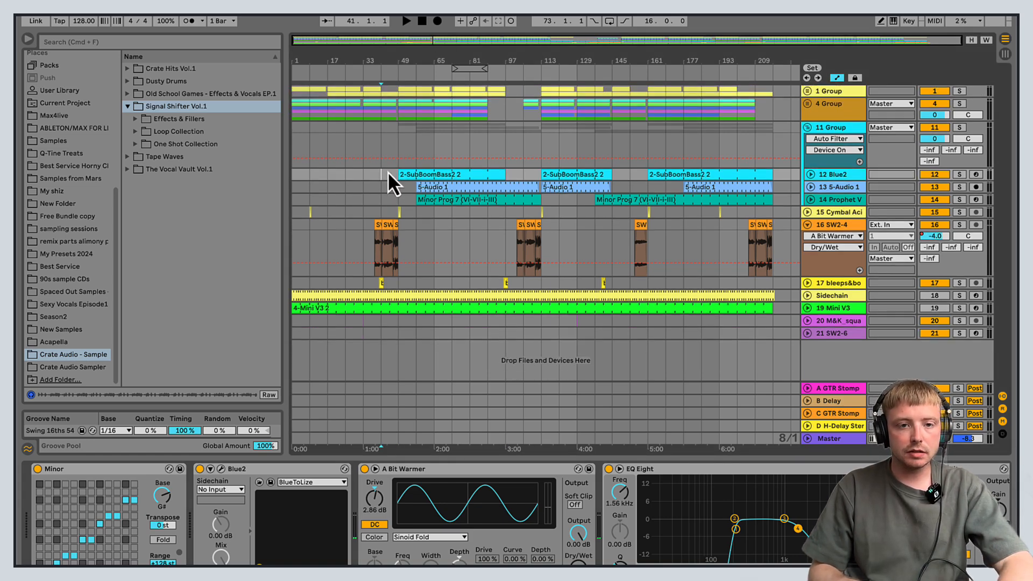
left_click(407, 21)
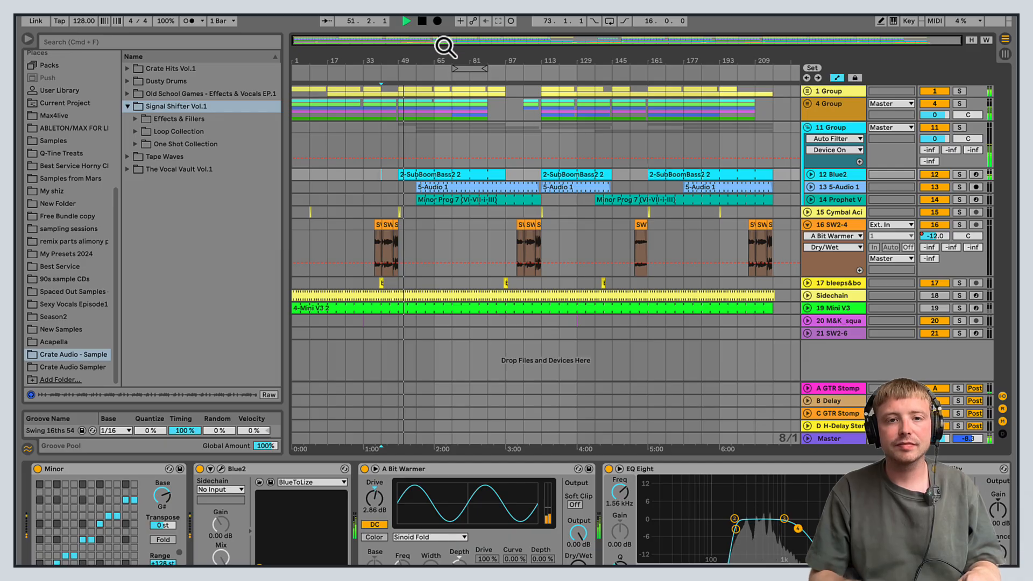
left_click(422, 20)
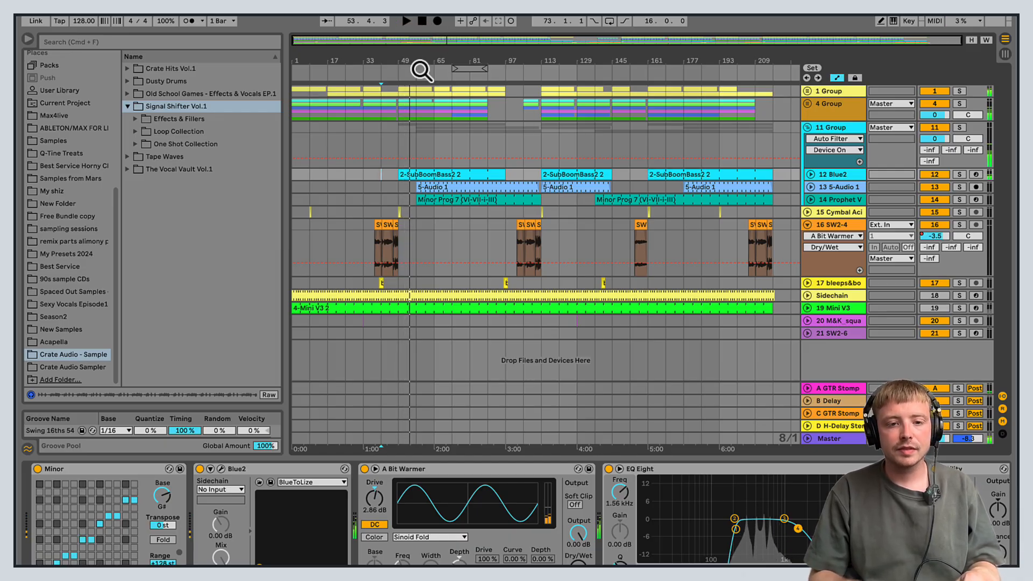
Step: Unfold the bleeps track 17, play its first clip from bar 39 and stop playback
left_click(807, 283)
left_click(376, 286)
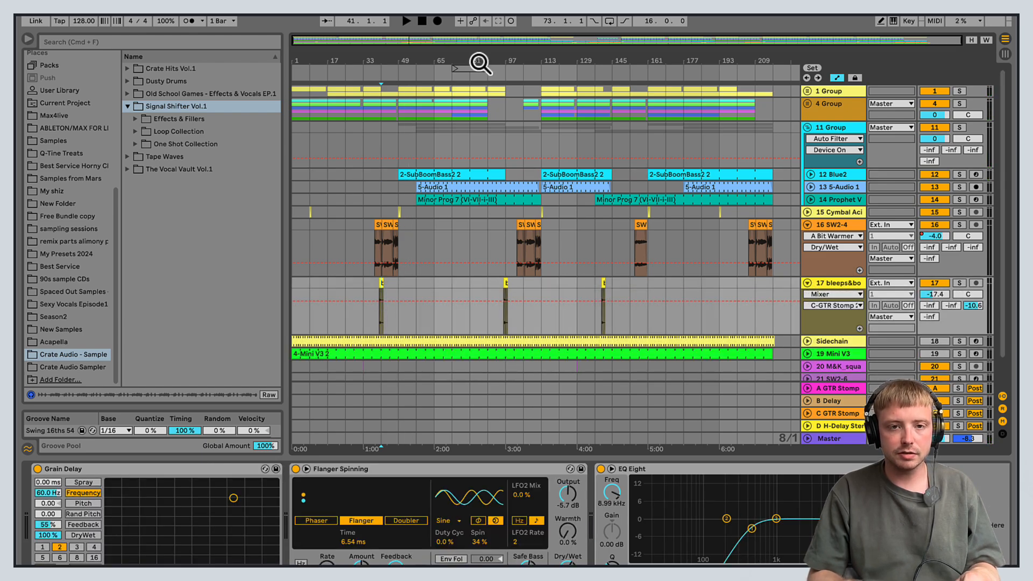
left_click_drag(484, 40, 480, 42)
left_click(435, 291)
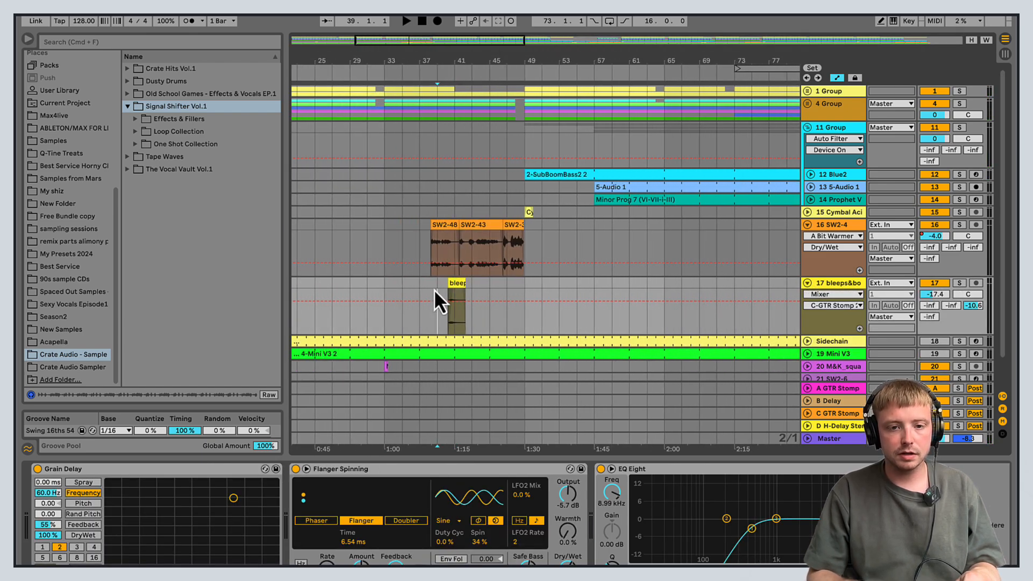
left_click(407, 21)
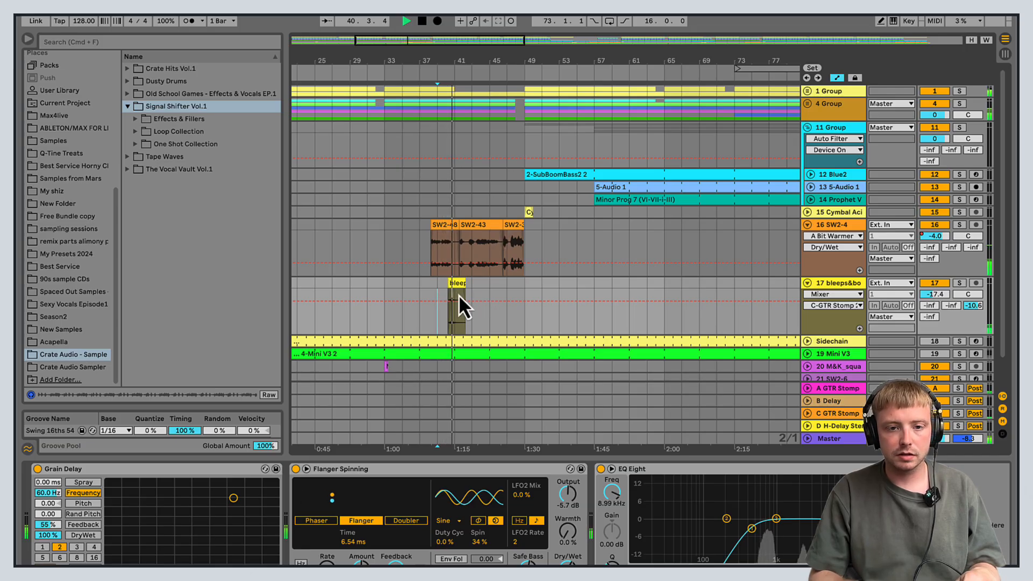
left_click(421, 19)
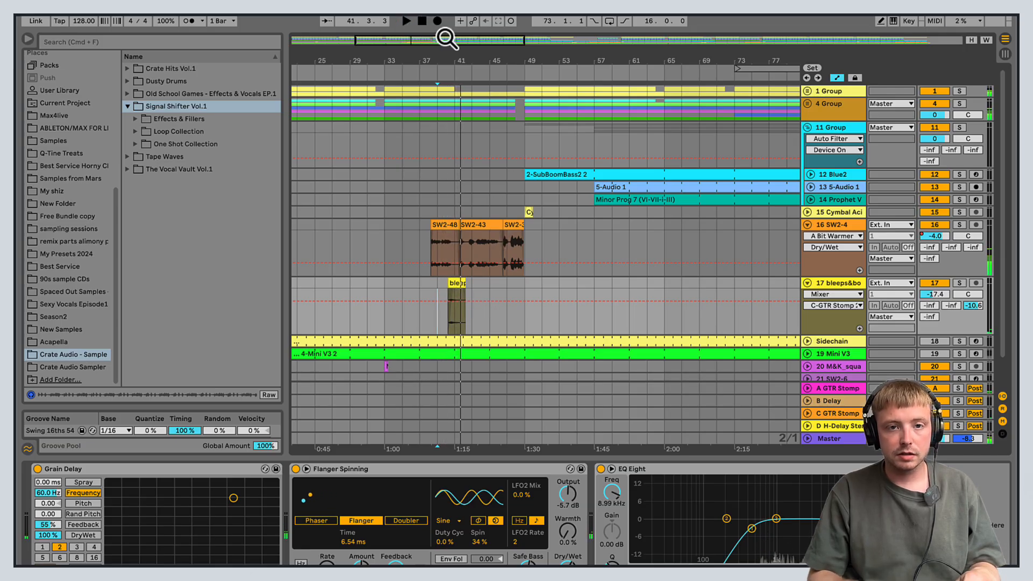
Step: Open the 5-Audio 1 clip at bar 57, and fold and unfold the 11 Group
left_click_drag(445, 34, 634, 62)
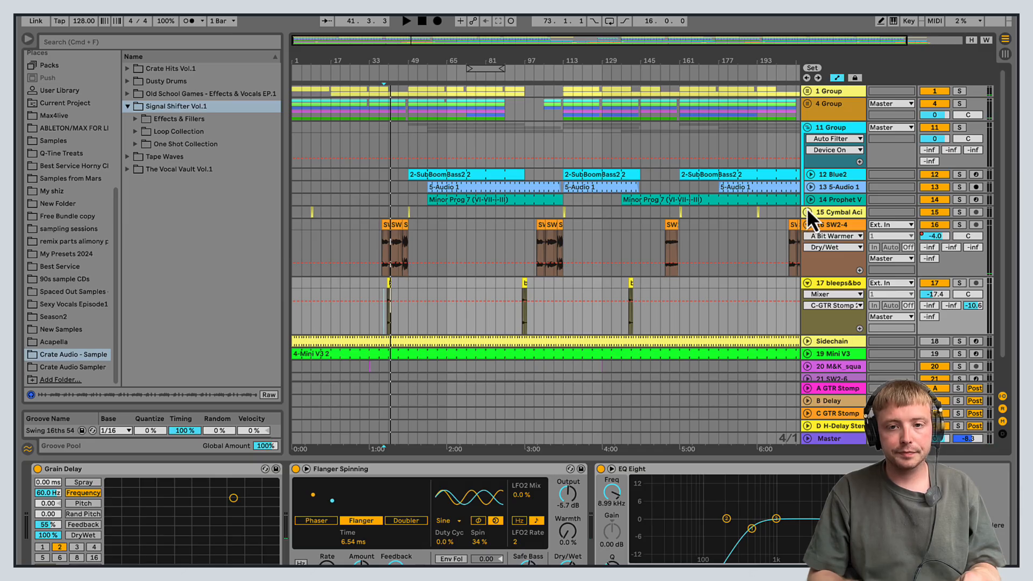
double_click(476, 191)
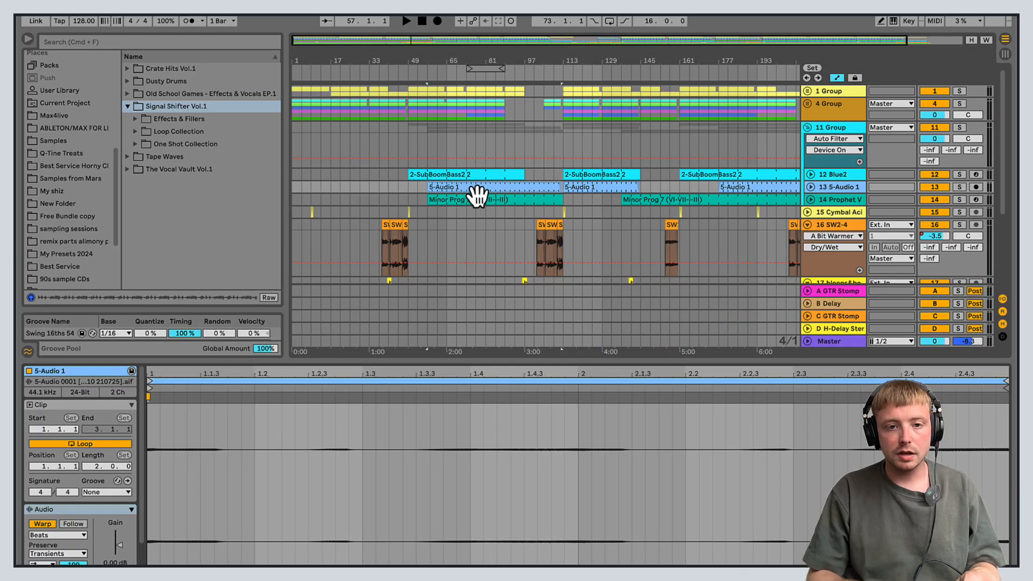
left_click(806, 127)
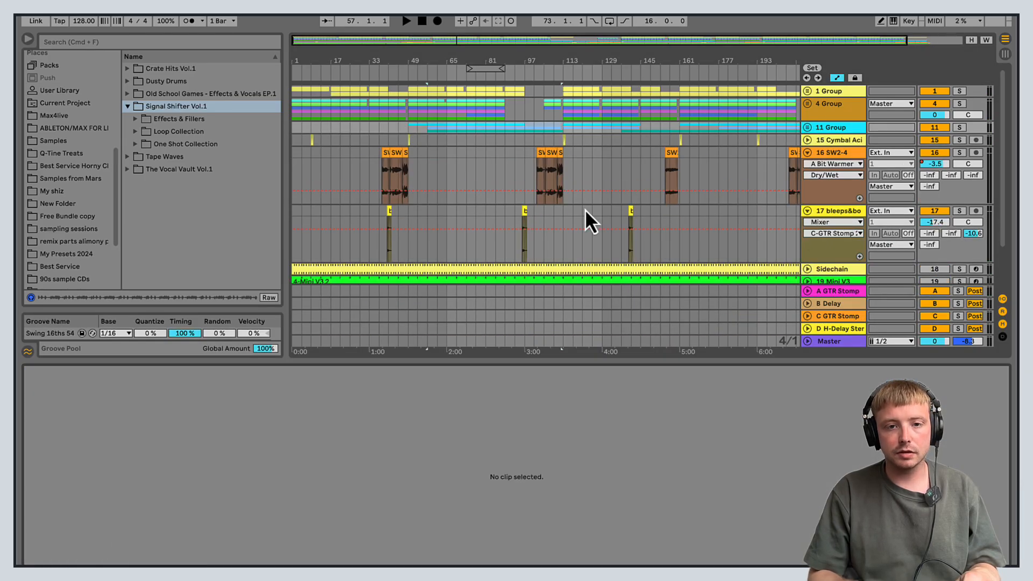
left_click(807, 127)
left_click(475, 141)
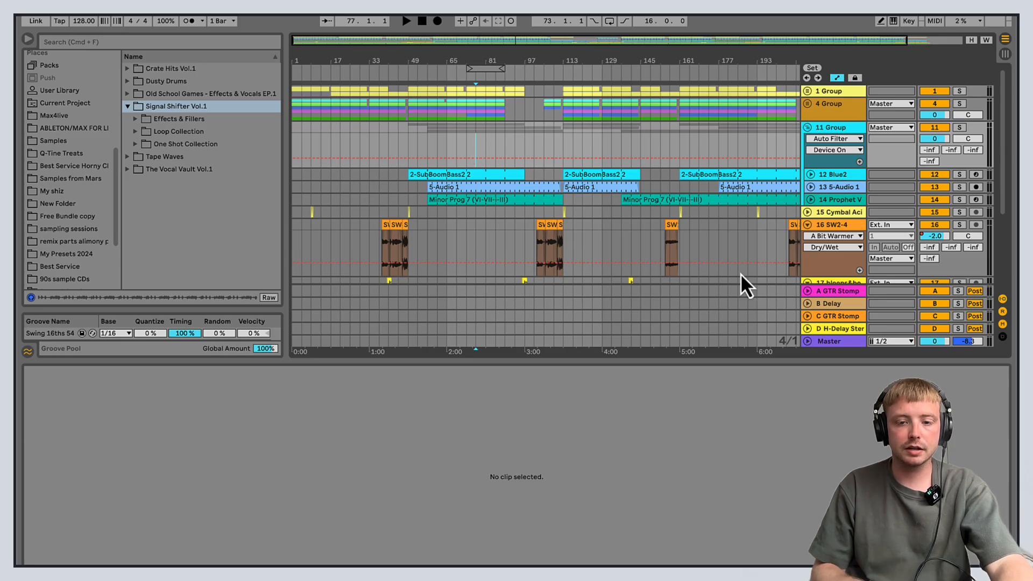
Step: Enlarge the arrangement area and fold the 16 SW2-4 track and the 11 Group
left_click_drag(756, 359, 761, 457)
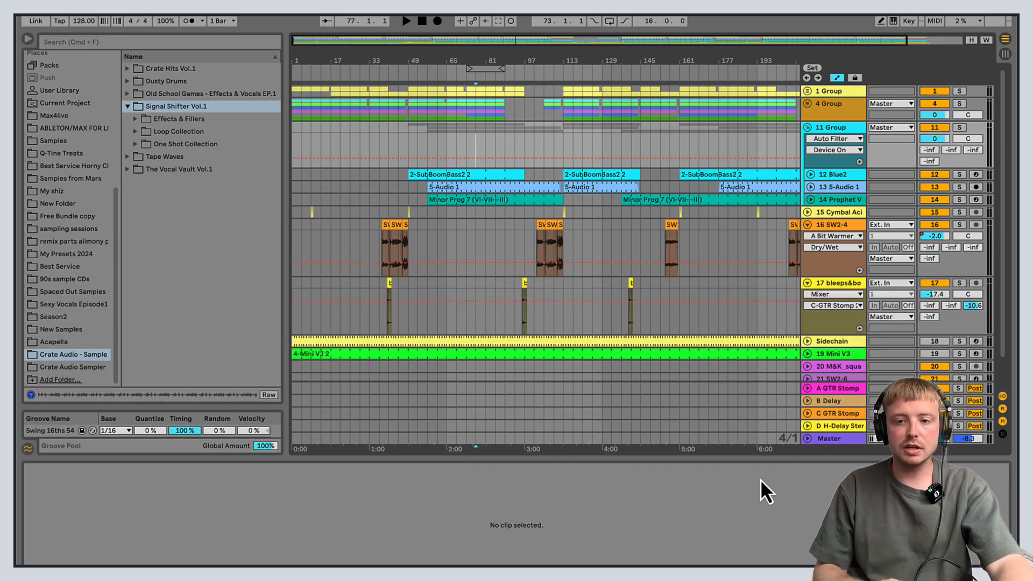
left_click(807, 225)
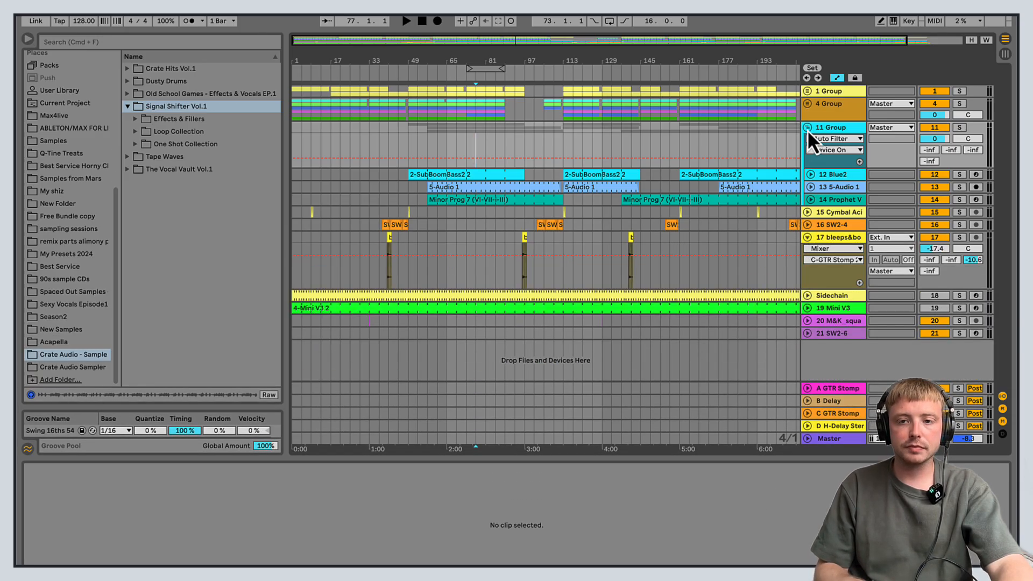
left_click(807, 129)
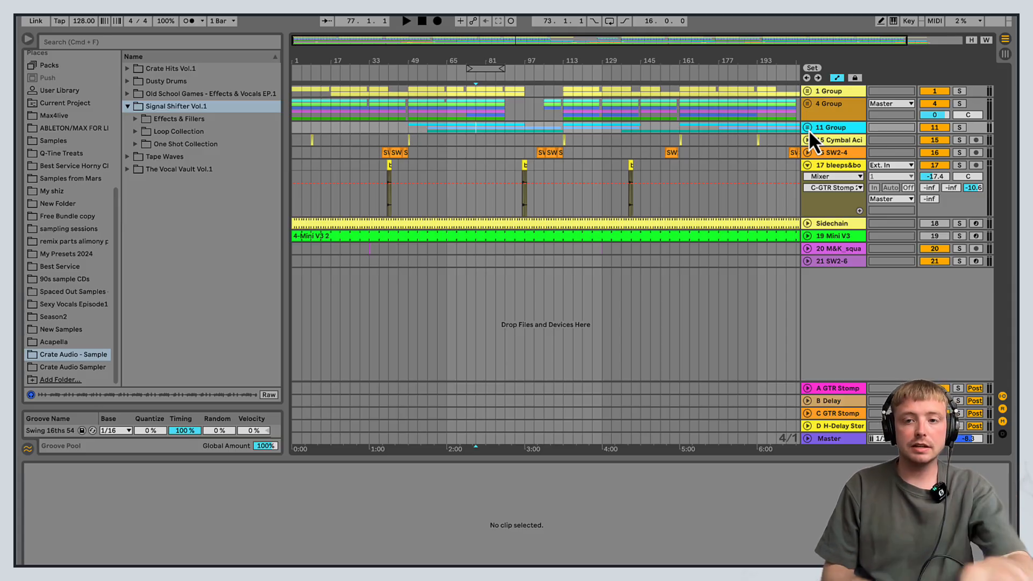
Step: Solo the 19 Mini V3 track, play it from bar 77 and stop playback
left_click(960, 237)
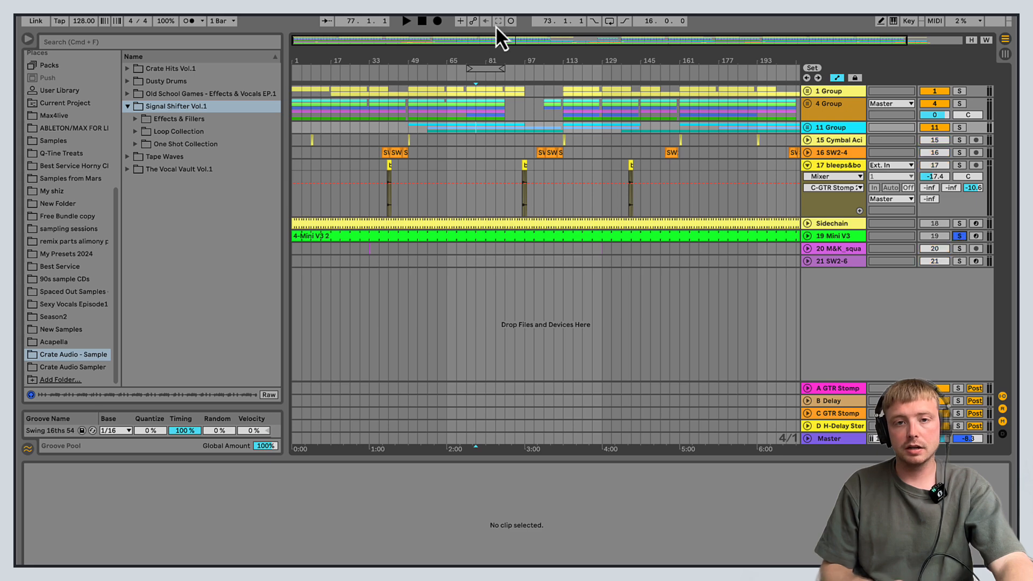
left_click(406, 22)
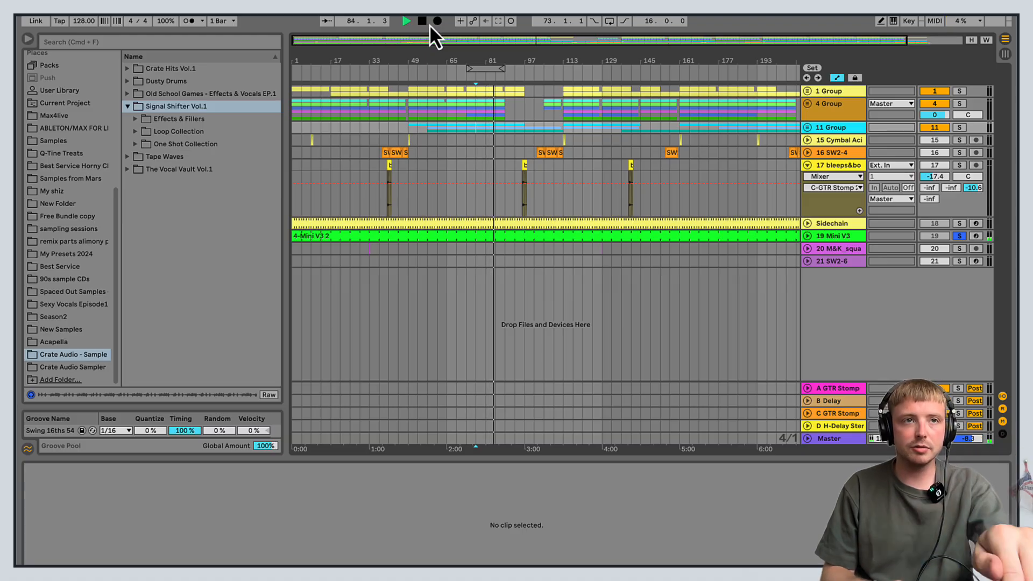
left_click(426, 23)
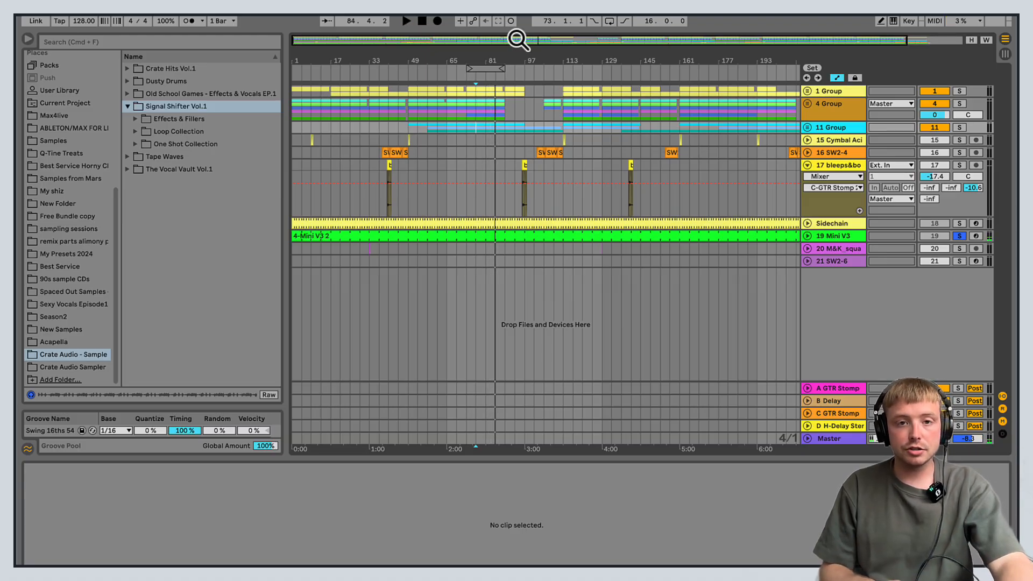
Step: Unfold the 11 Group and its 5-Audio 1 track to examine the track's volume automation around bar 67
left_click_drag(519, 35, 470, 41)
left_click(807, 128)
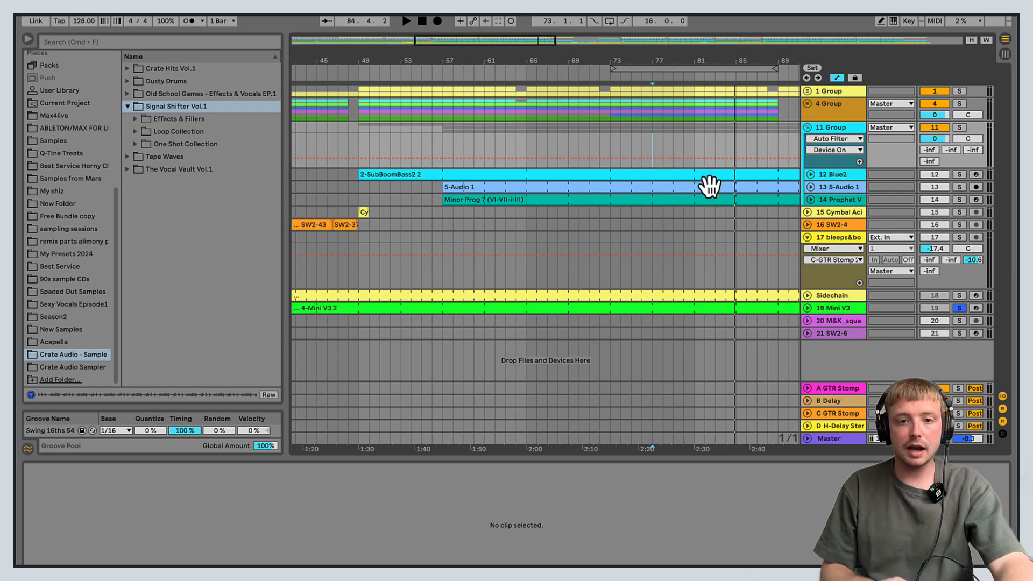
left_click(810, 187)
left_click(560, 205)
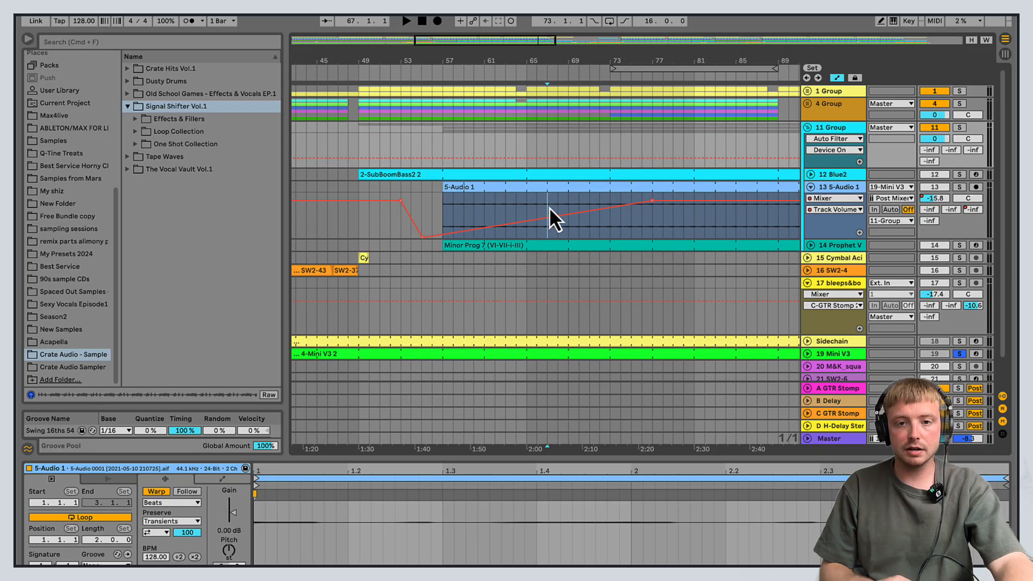
Step: Play the arrangement from bar 72, unsolo the 19 Mini V3 track and toggle solo on and off for 5-Audio 1
left_click(406, 21)
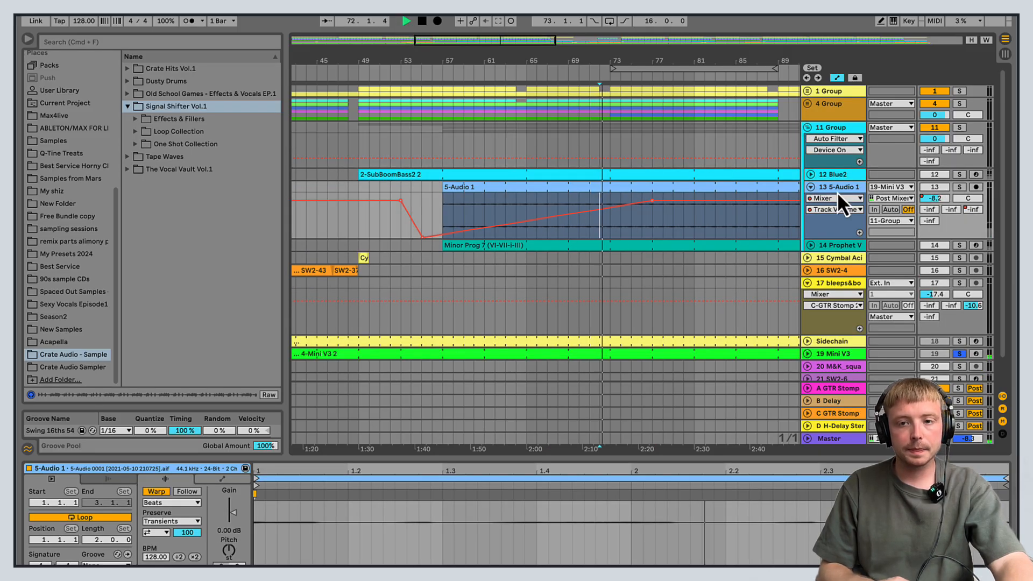
left_click(960, 354)
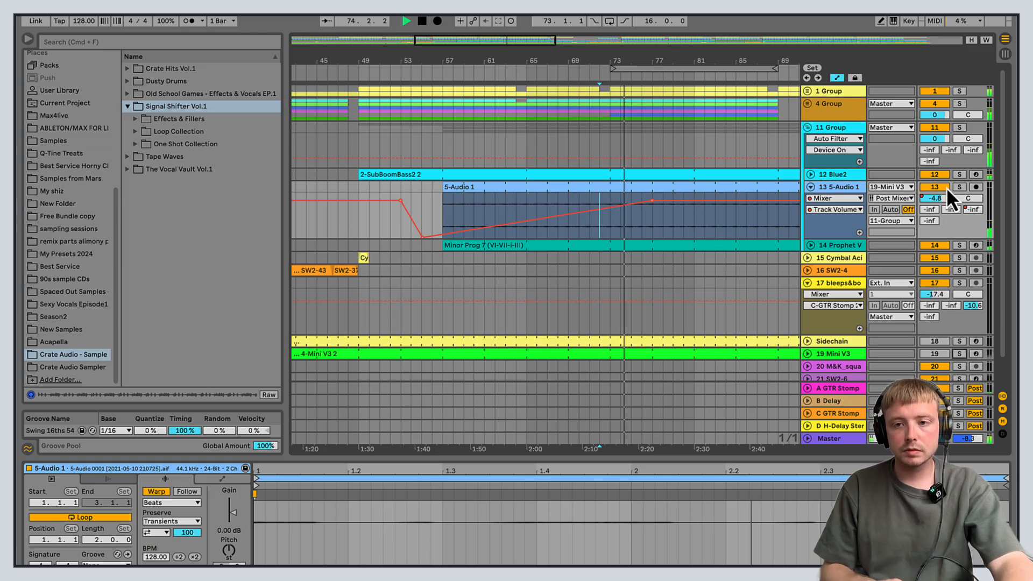
left_click(962, 187)
left_click(962, 187)
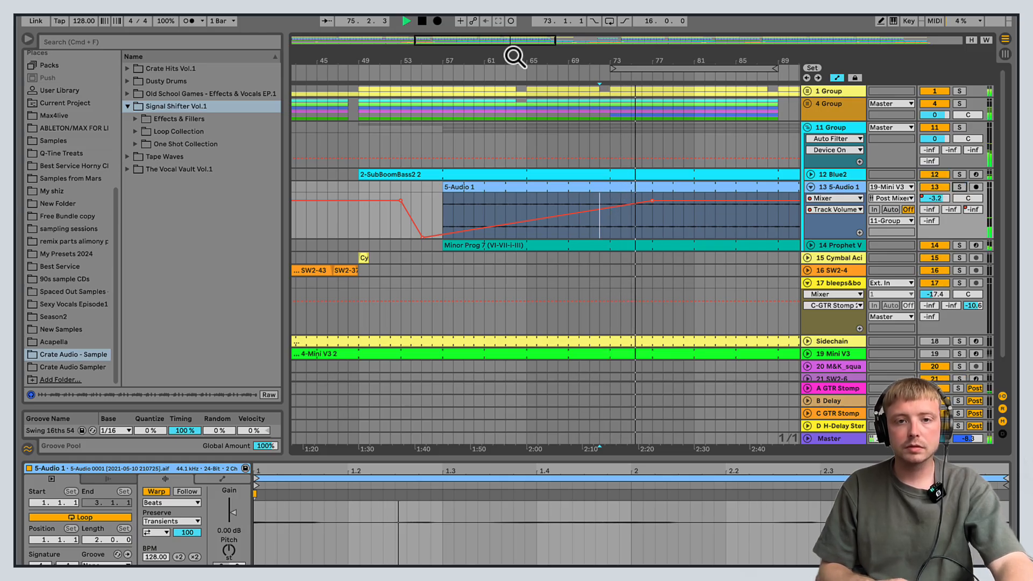
Step: Show a wider stretch of the arrangement, unfold the 14 Prophet V track and stop playback
left_click_drag(518, 46, 518, 40)
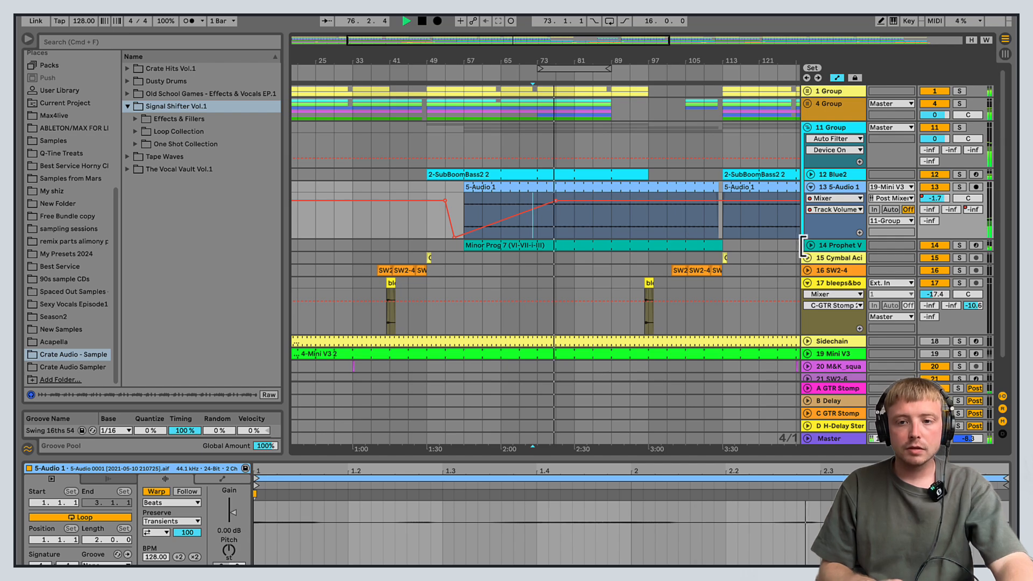
left_click(811, 245)
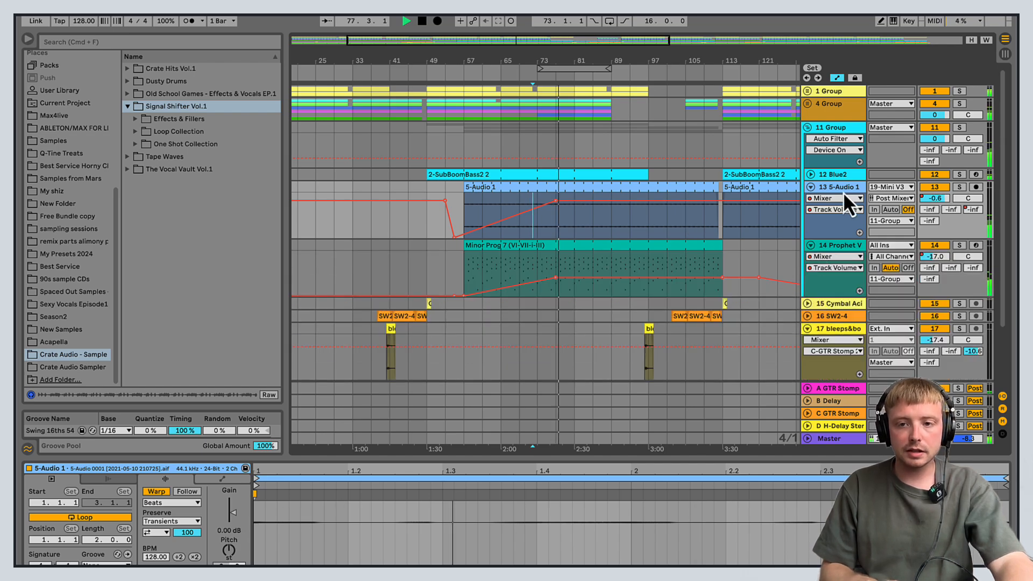
scroll(850, 334, "down", 3)
left_click(422, 21)
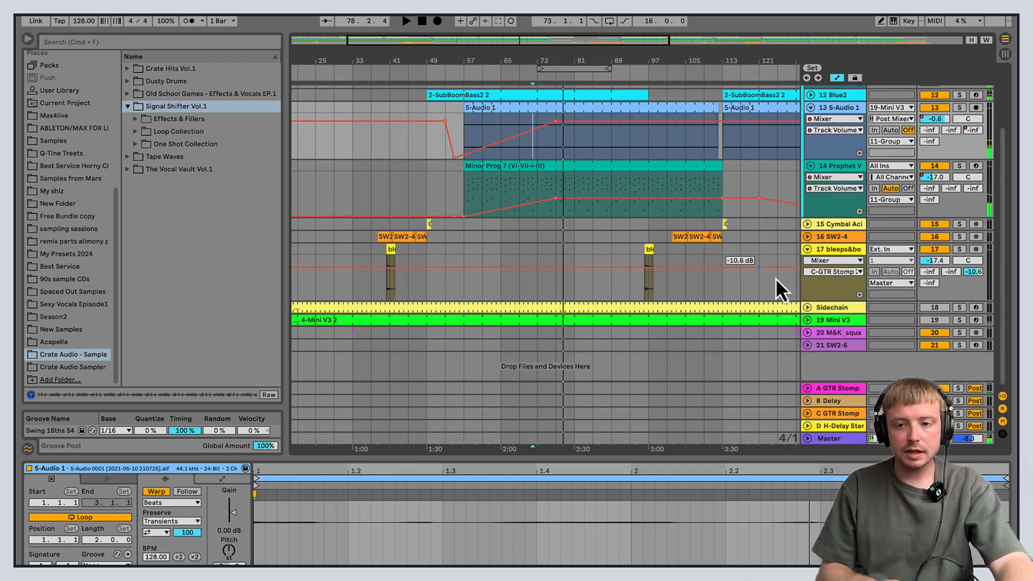
Step: Show the 19 Mini V3 track's device chain and open the Mini V3 synth's plug-in window
left_click(832, 320)
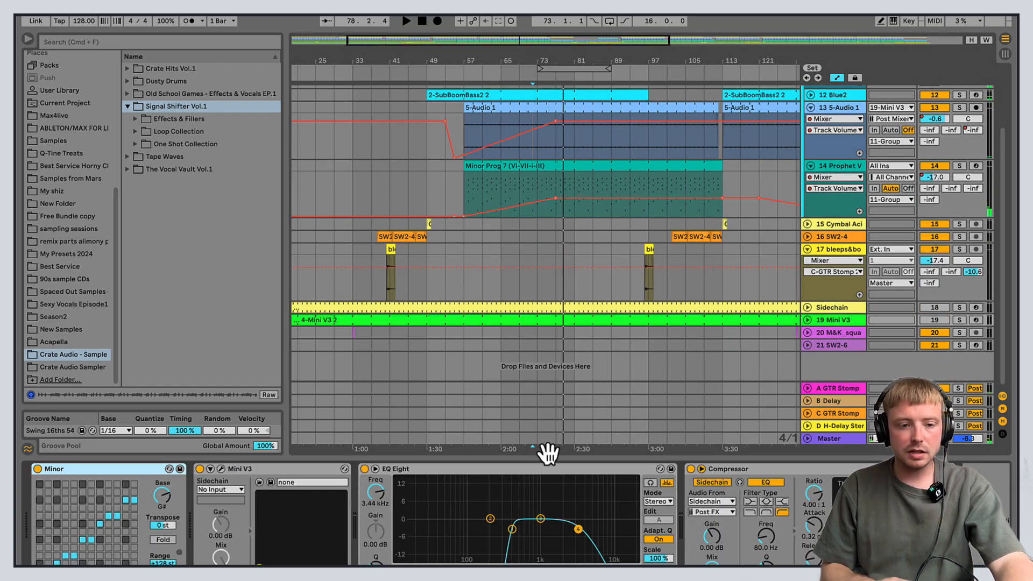
left_click(222, 469)
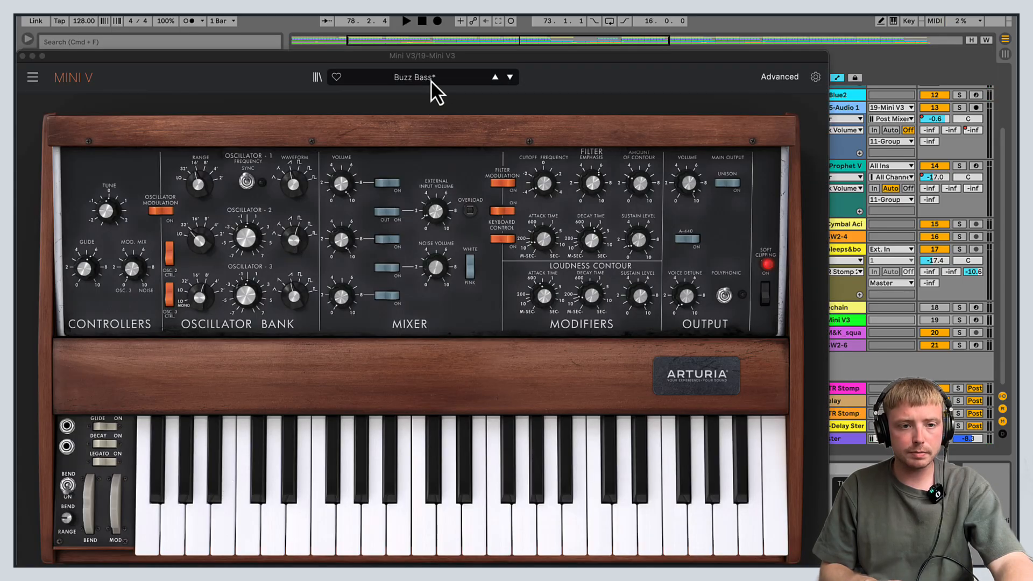
Step: Move the Mini V3 plug-in window aside and close it to uncover the arrangement
left_click_drag(545, 54, 673, 52)
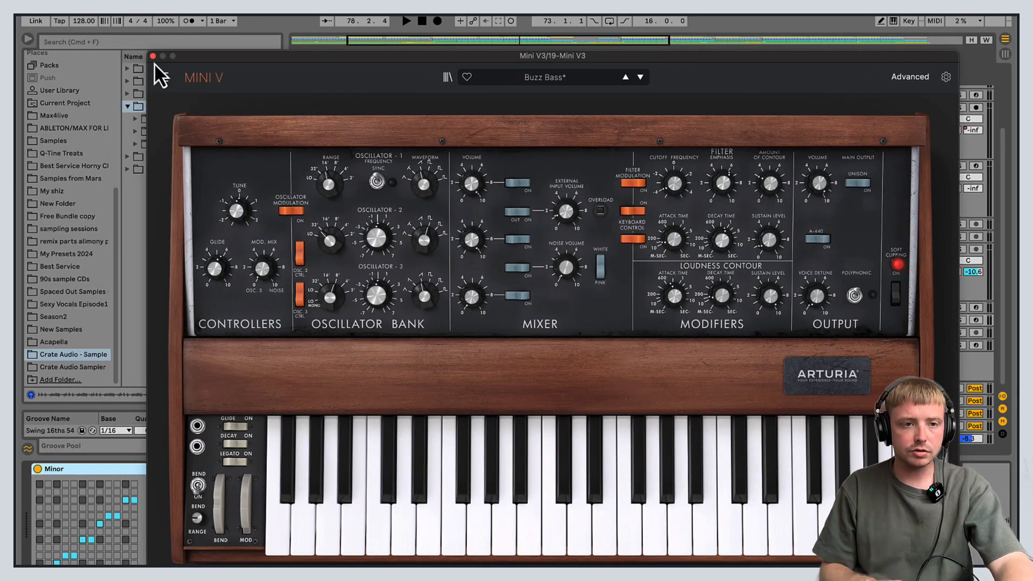
left_click(150, 57)
scroll(818, 168, "up", 1)
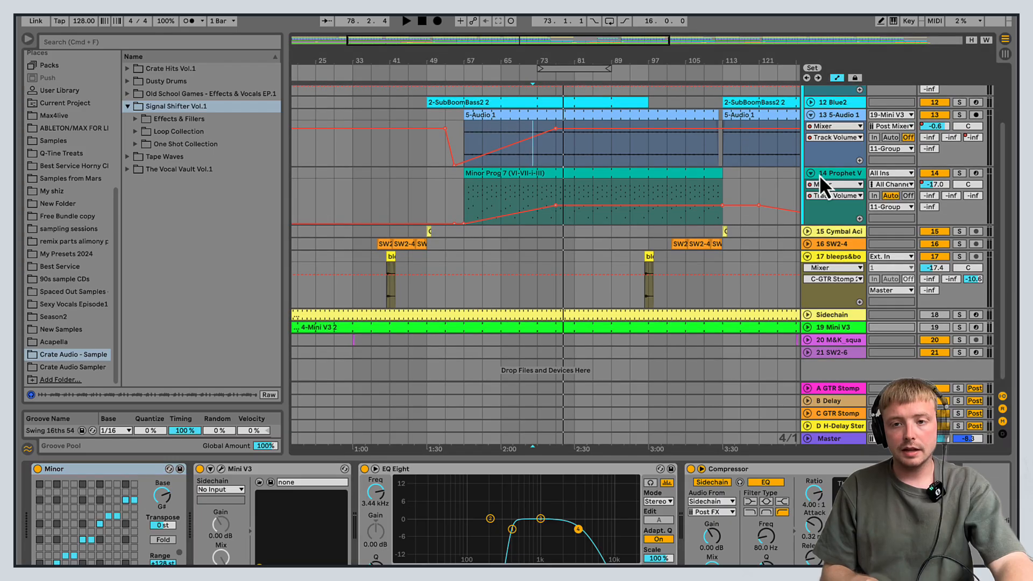
Step: Show the 14 Prophet V track's device chain and open its Minor Prog 7 clip in an enlarged note editor
left_click(847, 172)
double_click(629, 180)
left_click(628, 181)
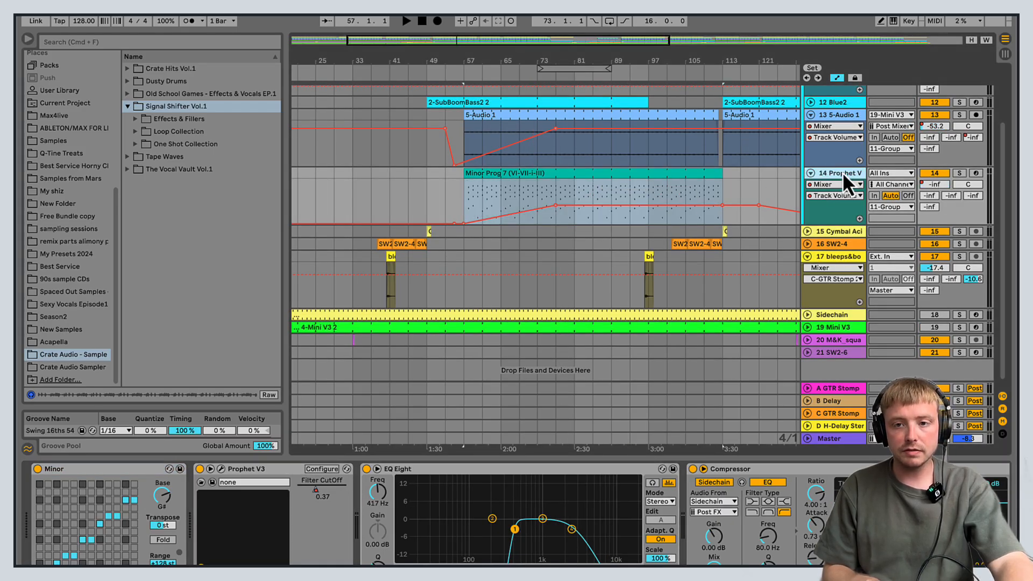
double_click(630, 182)
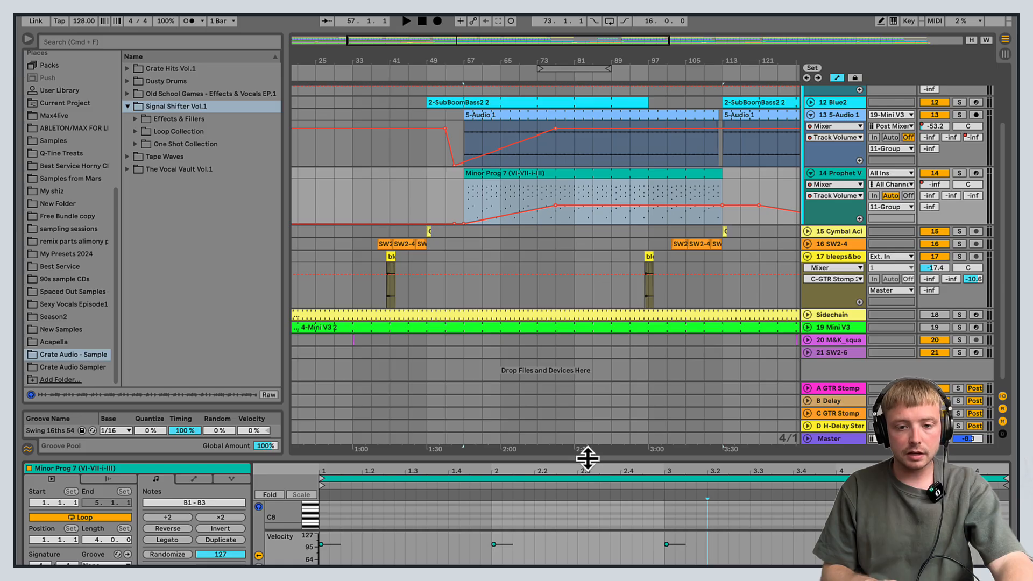
left_click_drag(588, 457, 602, 204)
left_click_drag(713, 200, 750, 392)
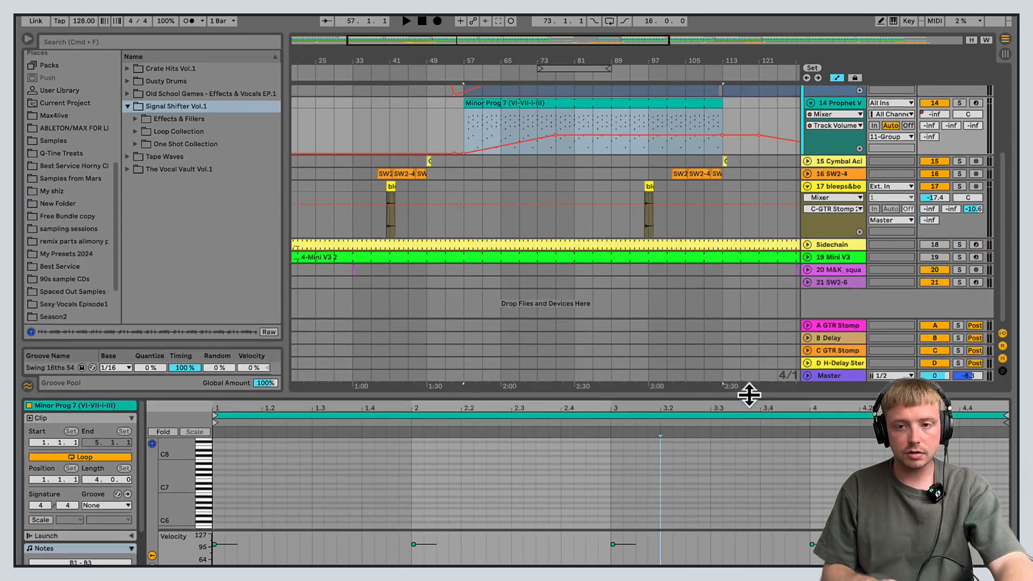
Step: Fold the 14 Prophet V and 13 5-Audio 1 tracks and collapse the 11 Group, placing the insert marker at bar 81
left_click(810, 245)
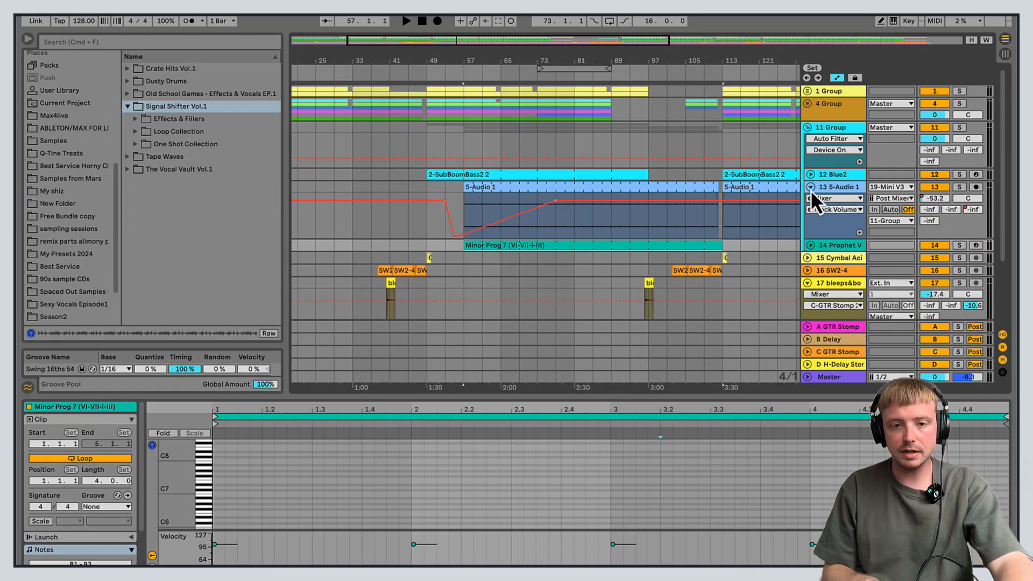
left_click(811, 187)
left_click(807, 130)
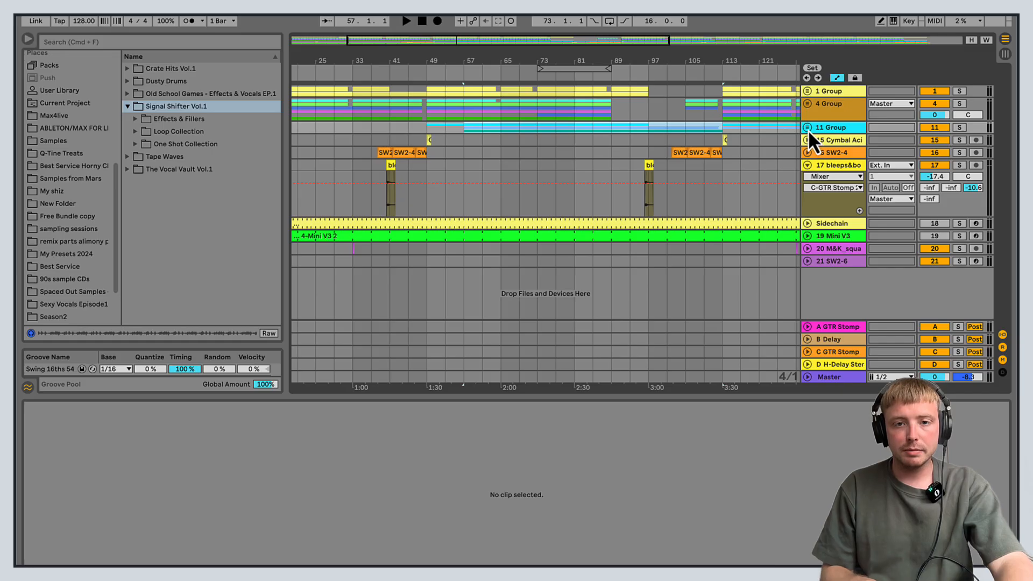
left_click(568, 132)
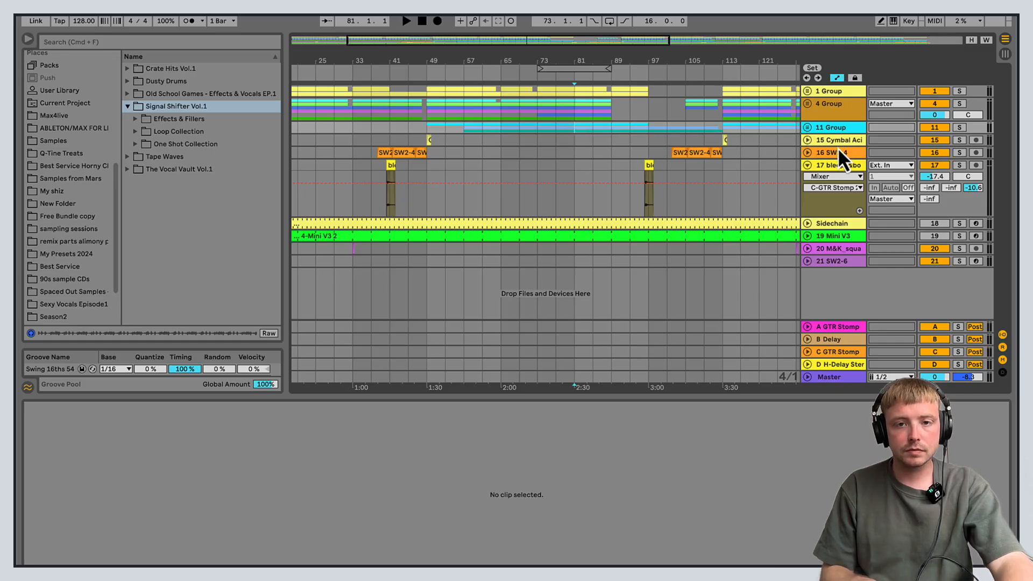
Step: Unfold the 11 Group, look into the 4 Group's drum tracks at bar 73 and collapse the 4 Group again
left_click(807, 128)
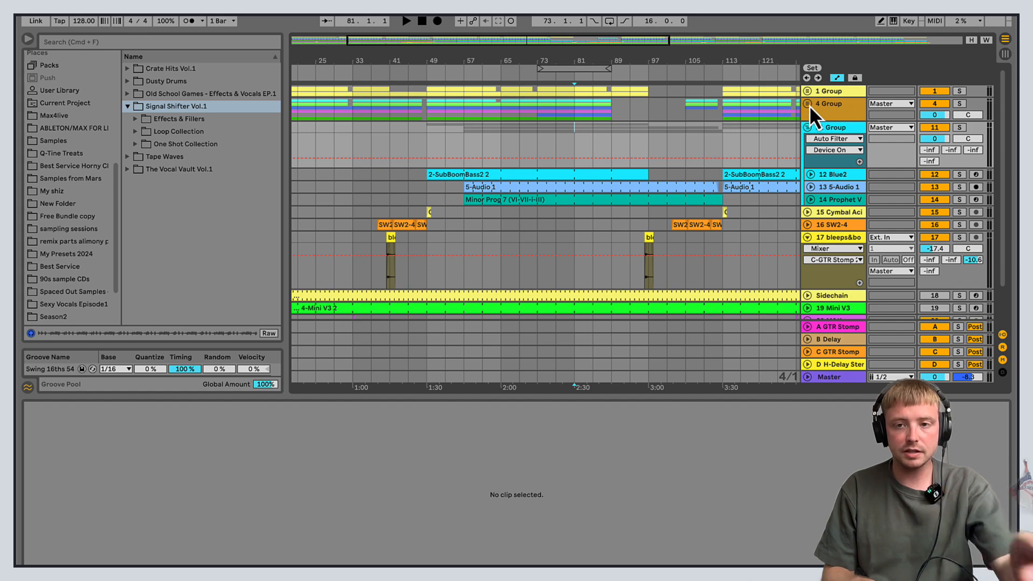
left_click(808, 104)
left_click(541, 105)
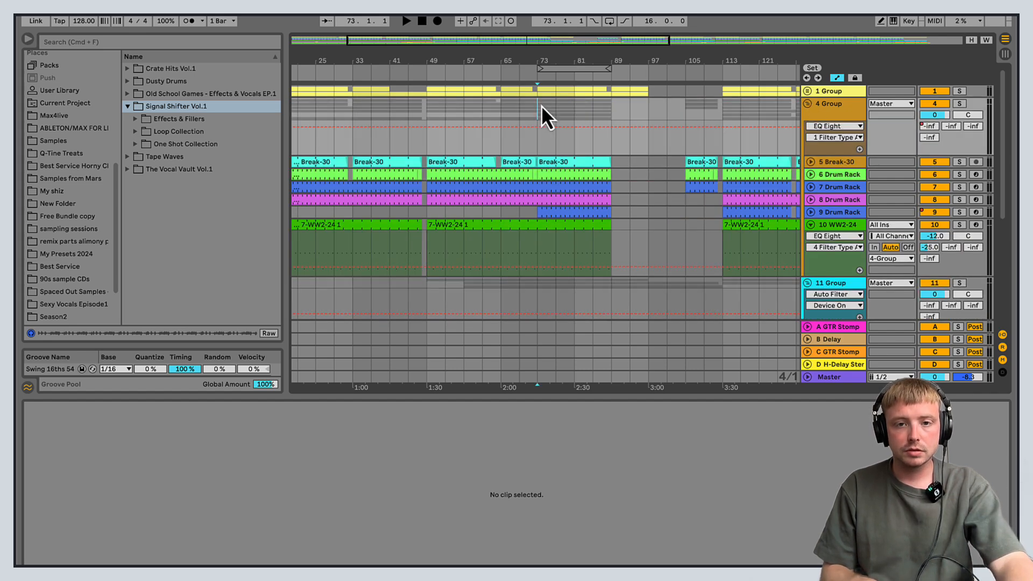
left_click(807, 104)
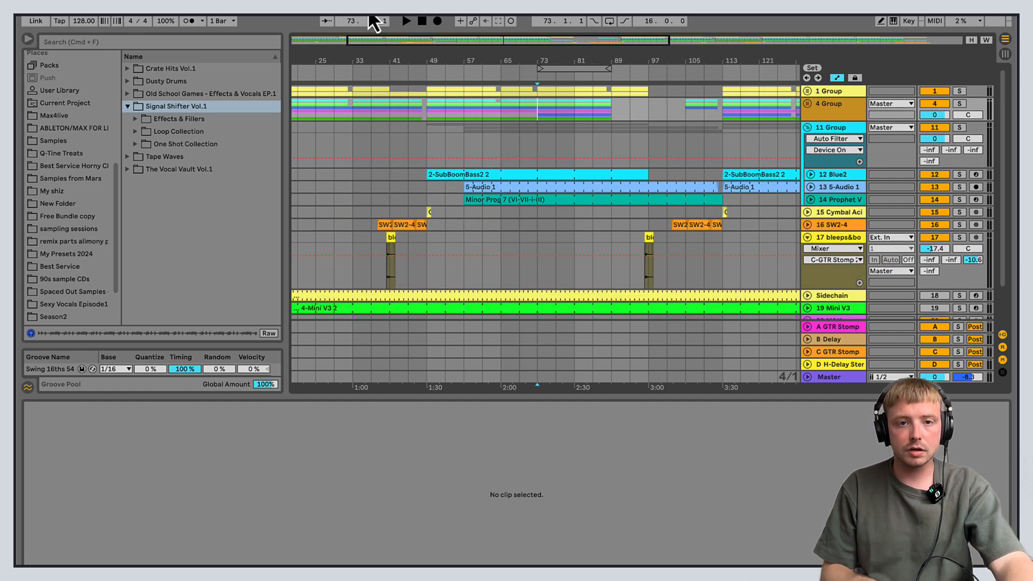
Step: Play the arrangement from bar 73 and extend the view to the full length of the track
left_click(406, 22)
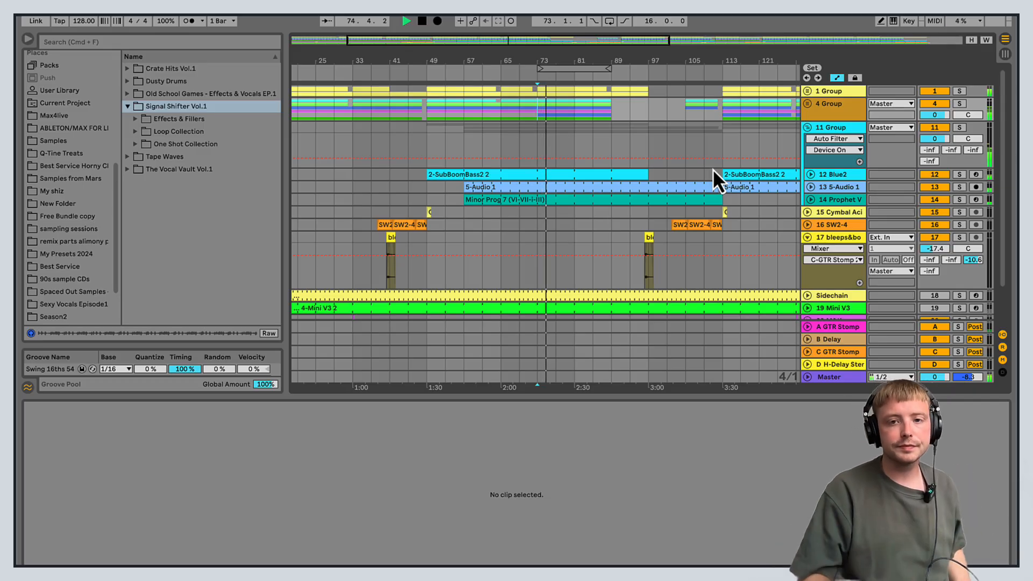
left_click_drag(611, 47, 837, 46)
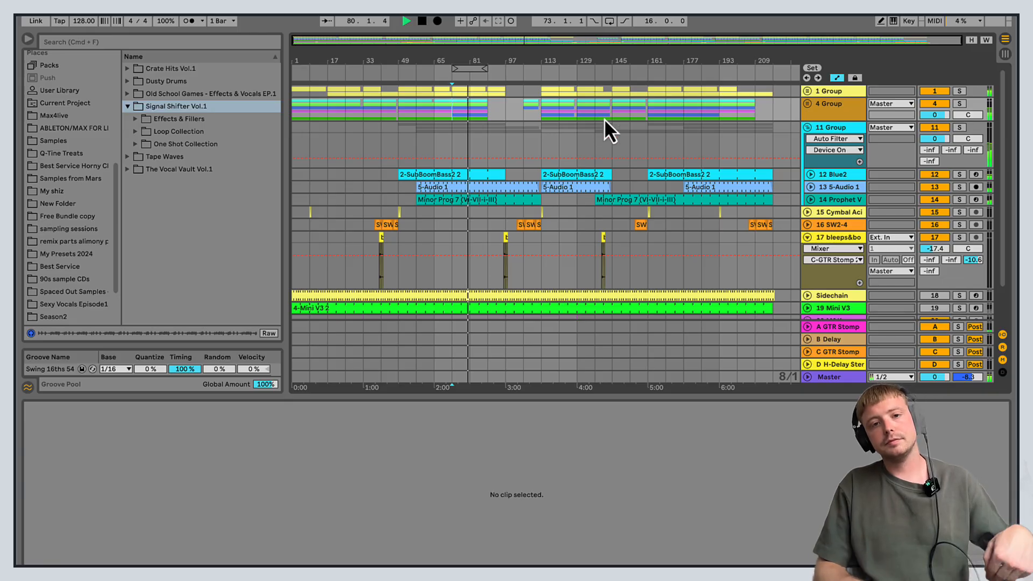
Step: Audition the 12 Blue2 track in solo while examining its device chain, and end by unsoloing it and stopping playback
left_click(959, 175)
left_click(859, 174)
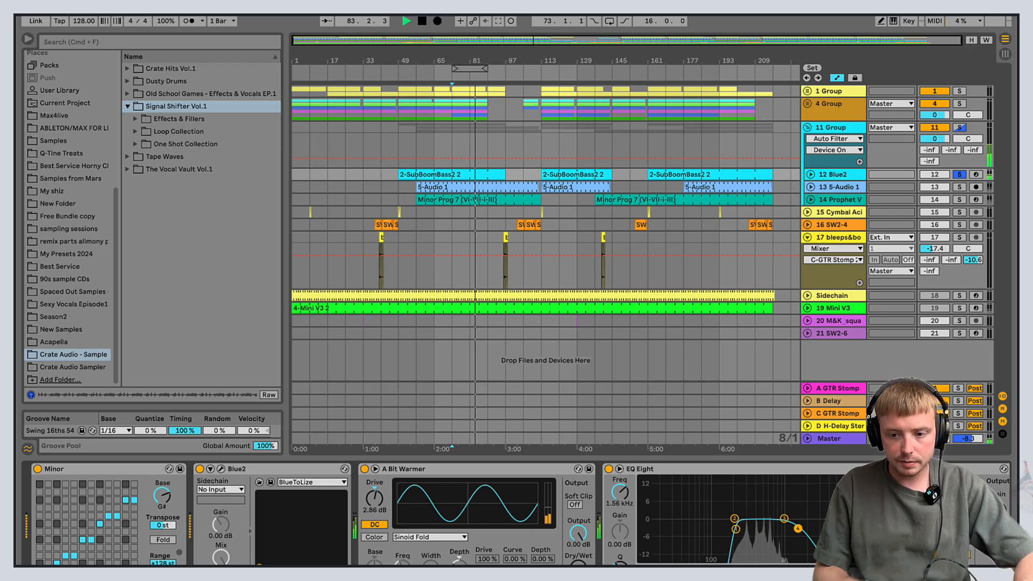
scroll(517, 514, "right", 9)
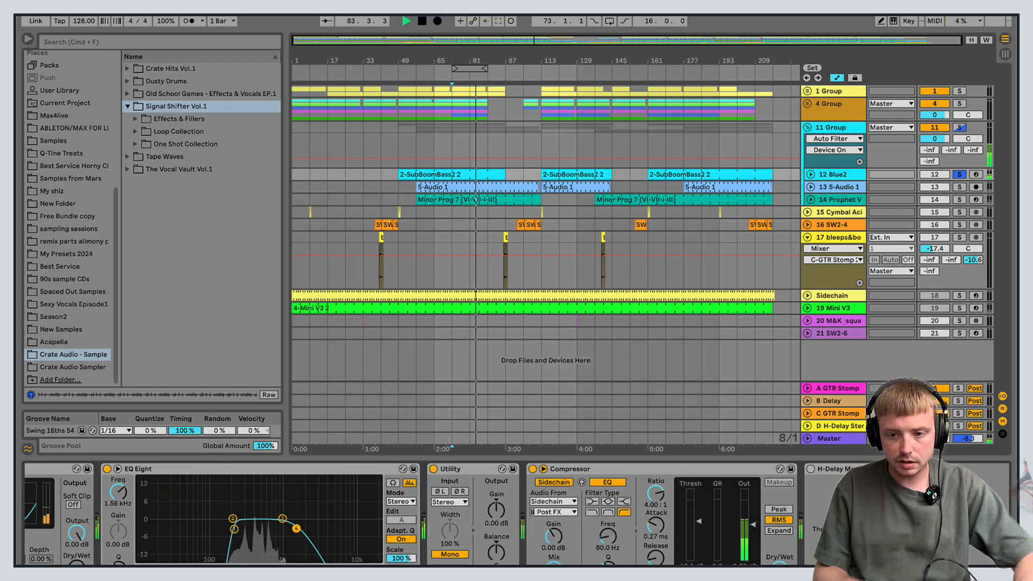
left_click(959, 175)
left_click(422, 21)
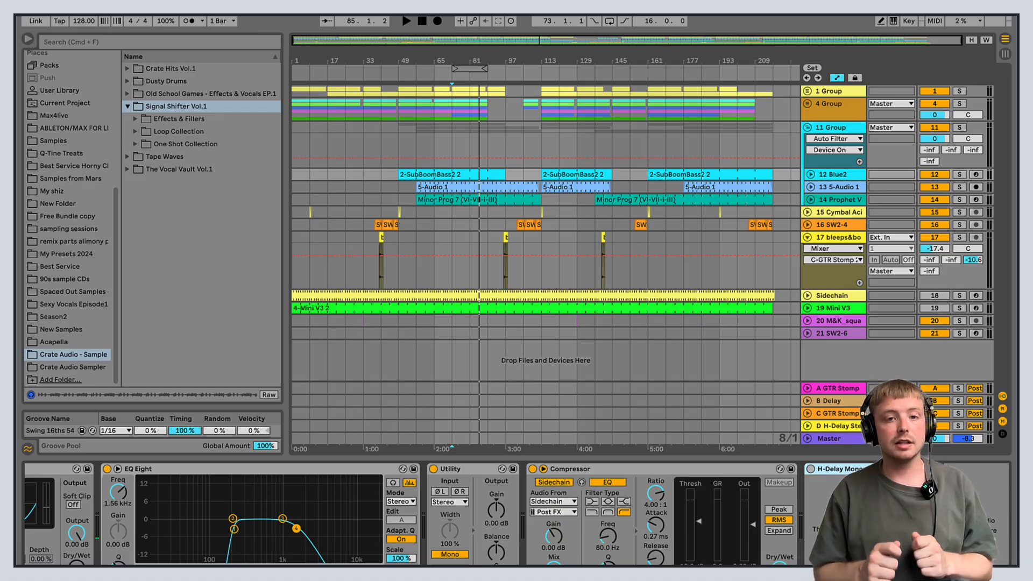
Step: Place the insert marker on the 11 Group at bar 105, play a short passage and stop playback
left_click(525, 134)
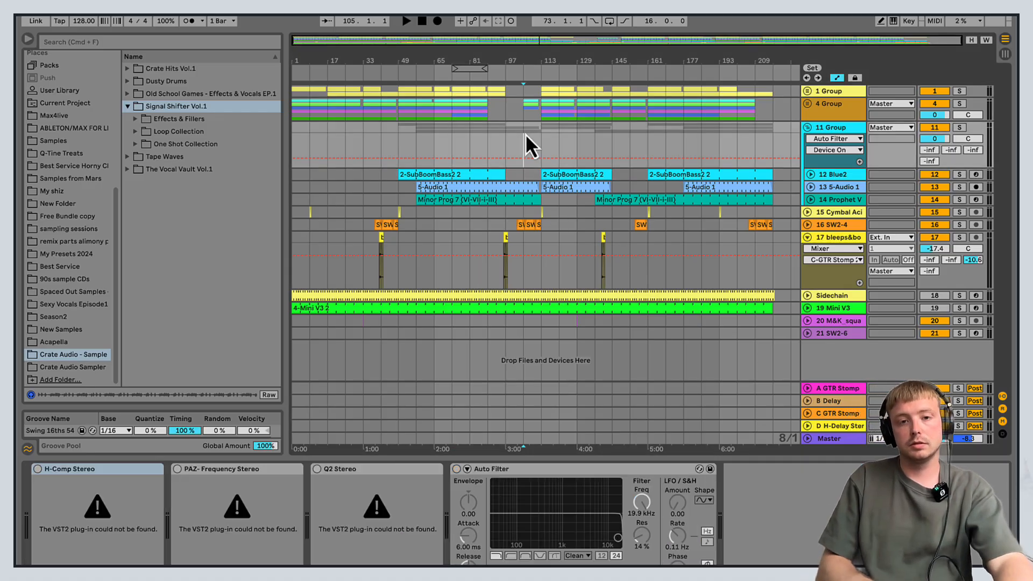
left_click(407, 21)
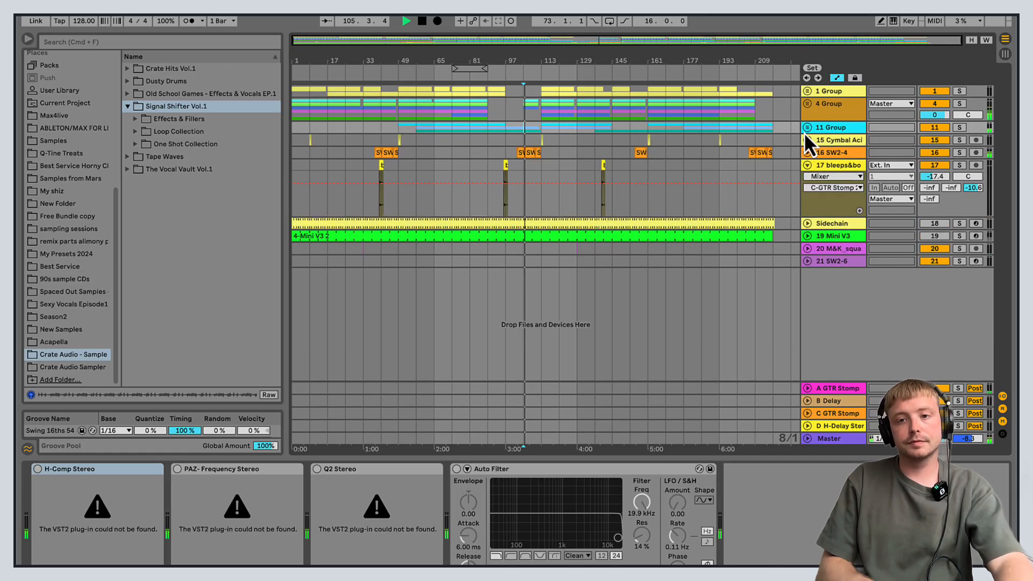
left_click(422, 21)
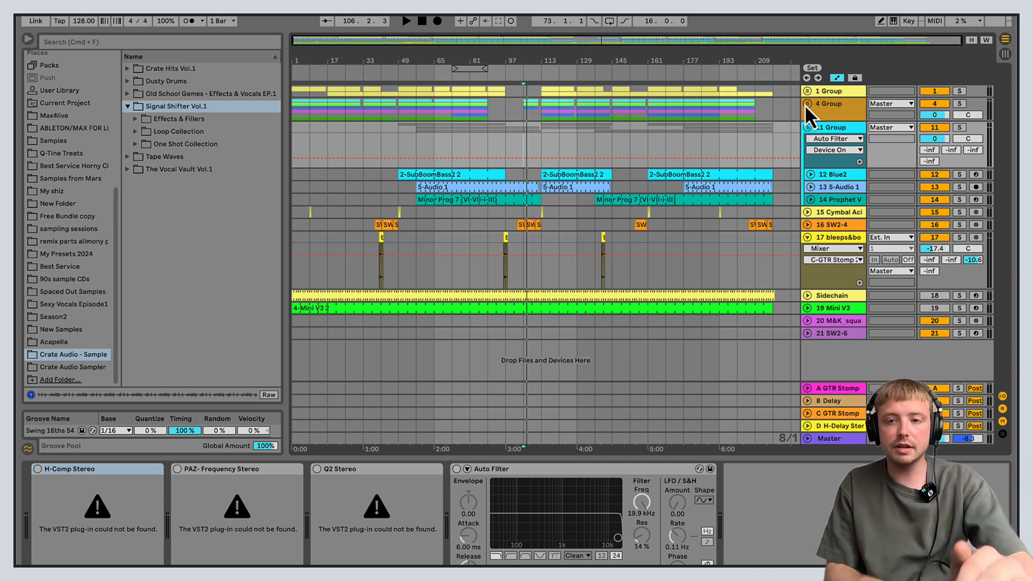
Step: Play the arrangement from the 4 Group's clips at bar 105 with the 11 Group collapsed, and stop after the drop
left_click(526, 105)
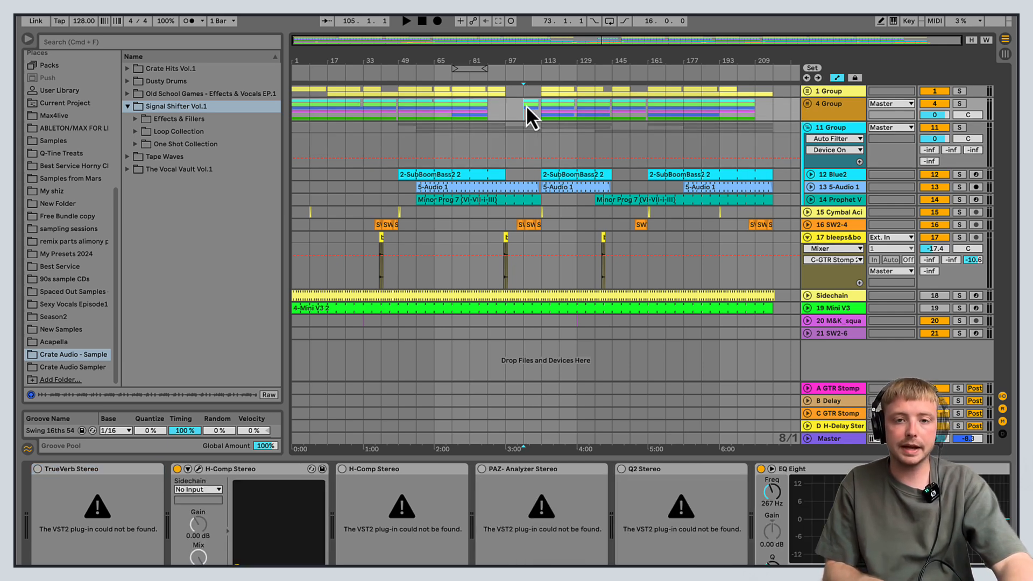
left_click(410, 22)
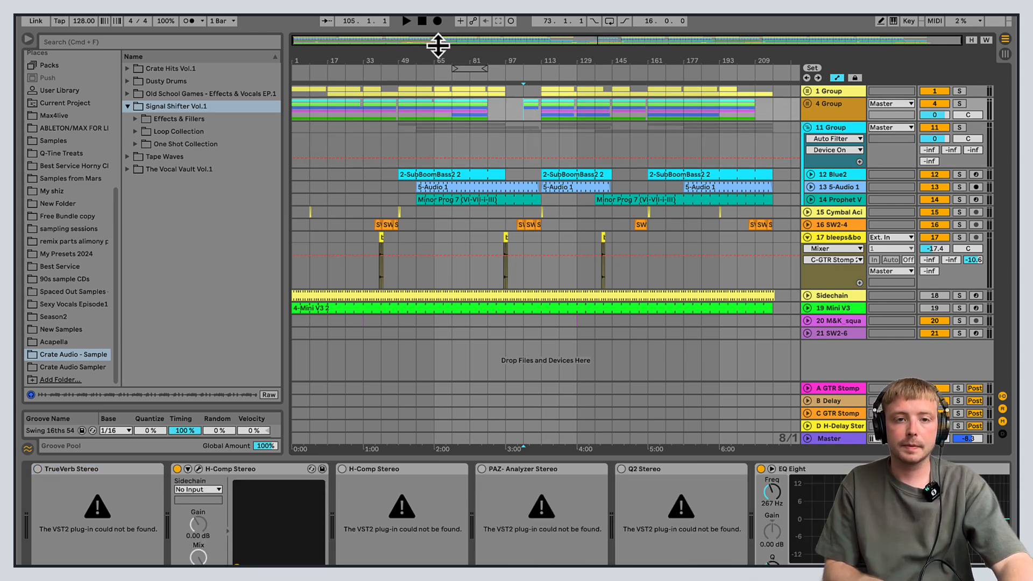
left_click(807, 127)
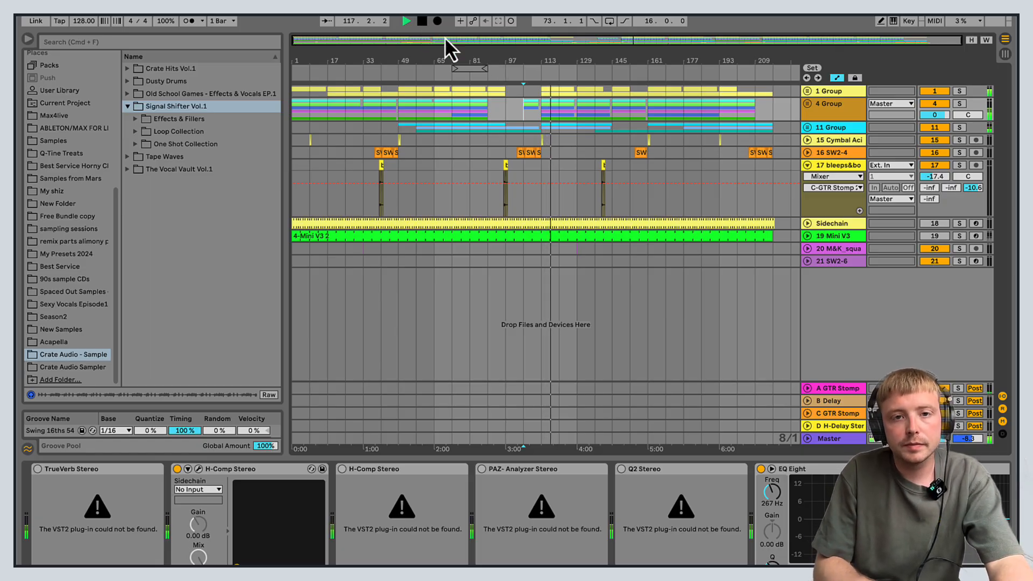
left_click(423, 21)
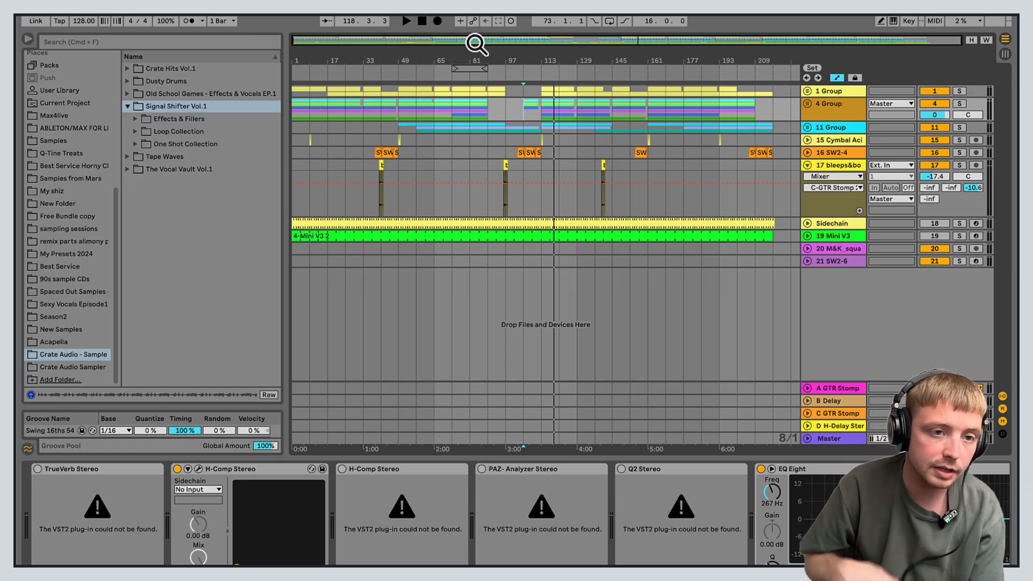
Step: Collapse the Signal Shifter Vol.1 sample folder in the browser
left_click(128, 106)
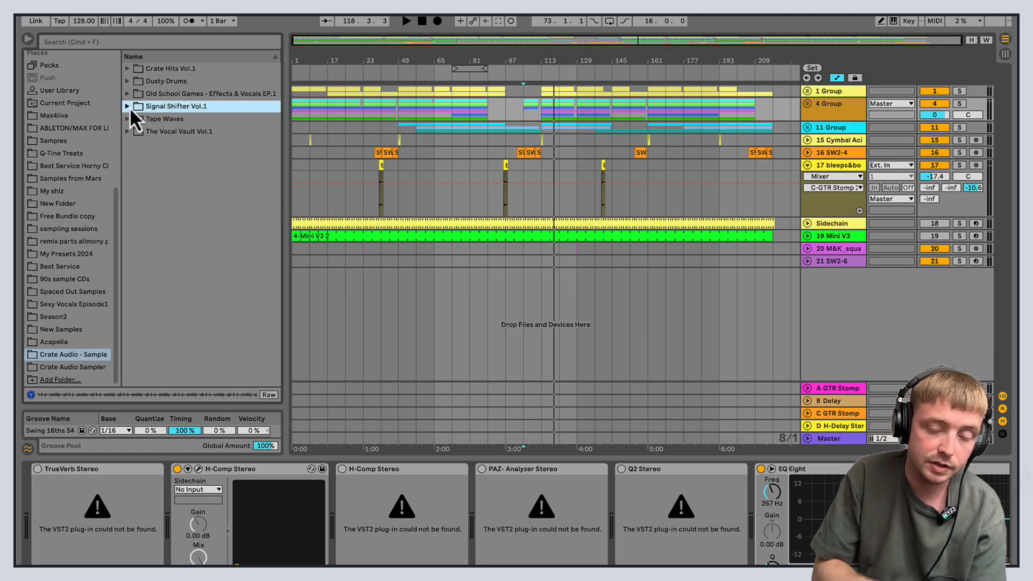